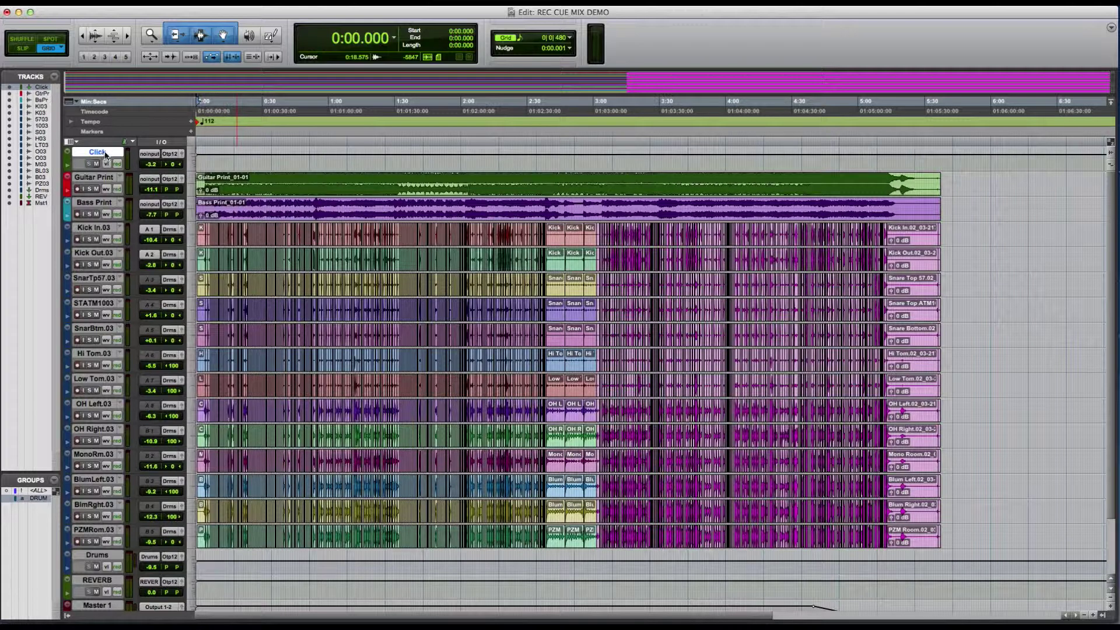
- Examine the session's track layout, from the guitar and bass prints and individual drum tracks to the Drums bus and Master 1
click(93, 178)
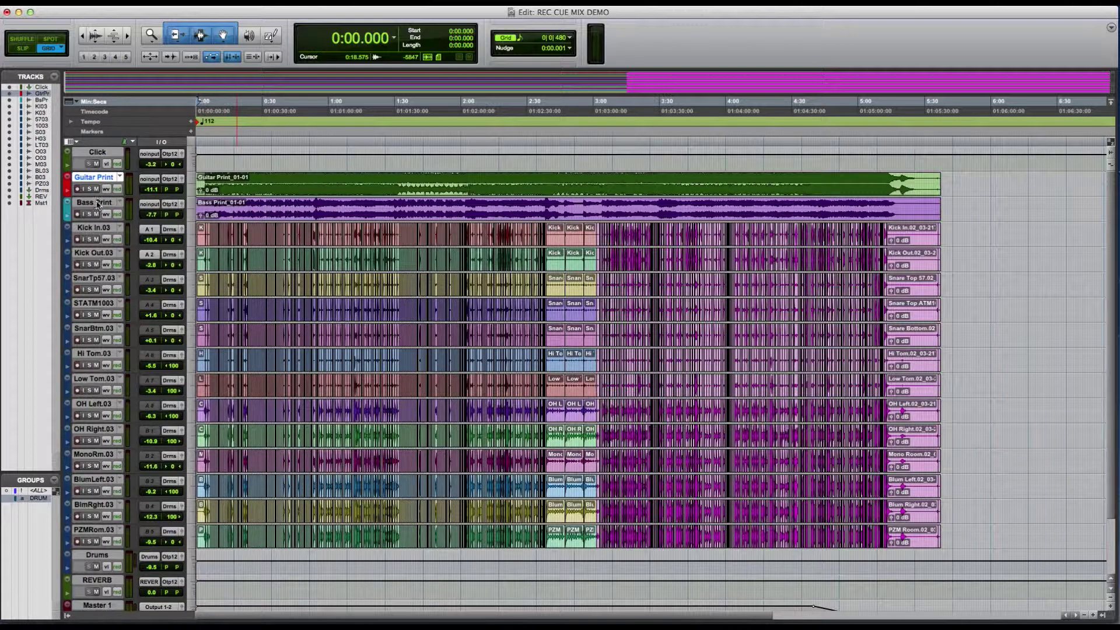
shift+click(94, 202)
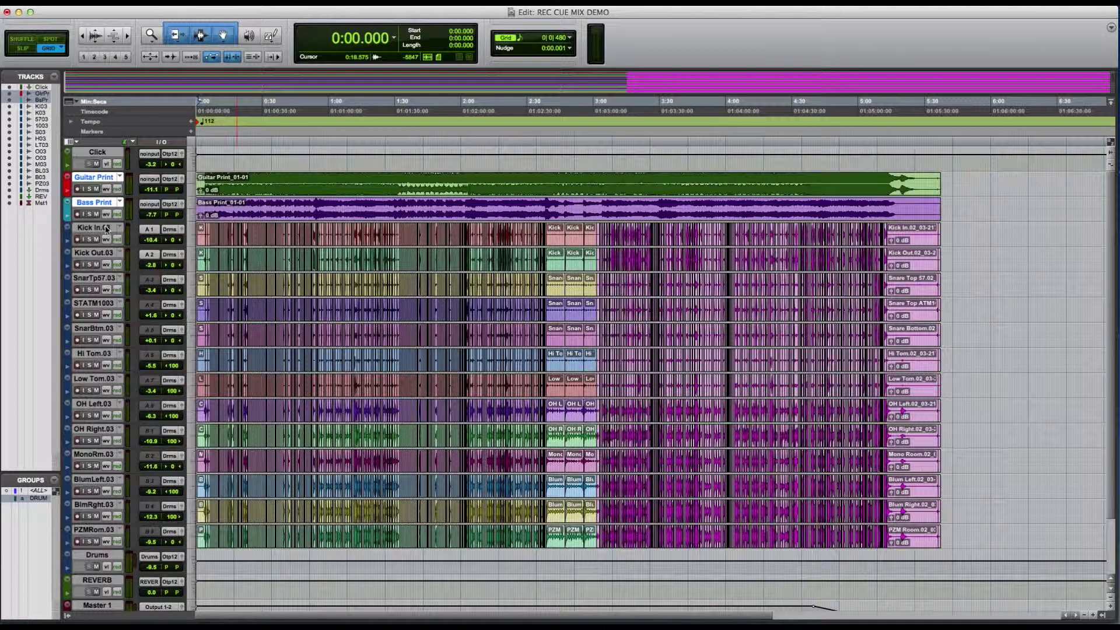
click(106, 228)
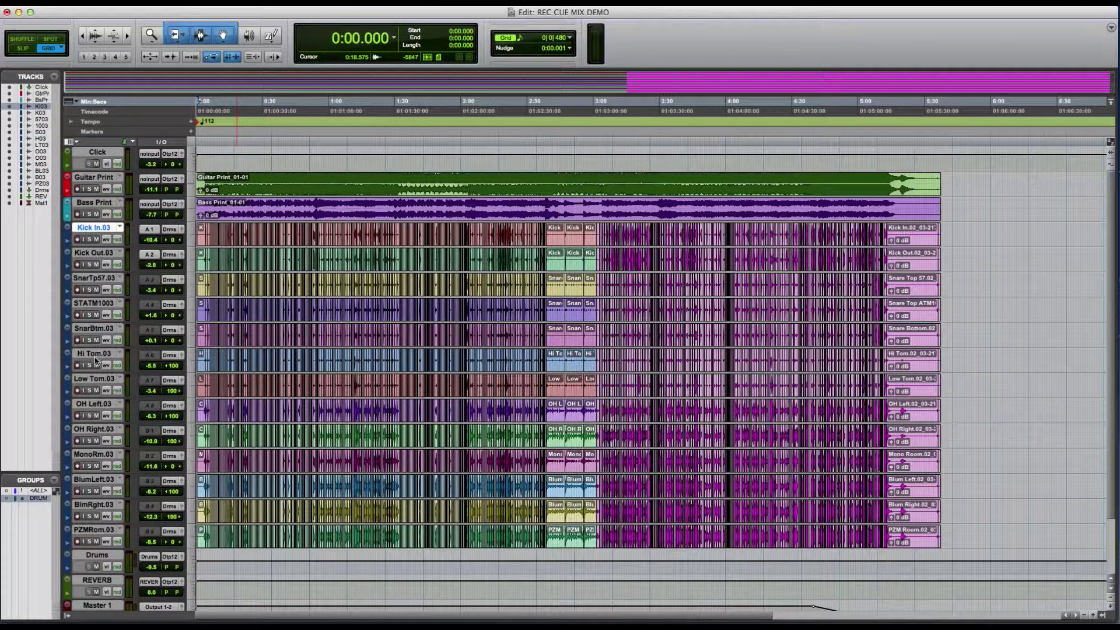
shift+click(88, 530)
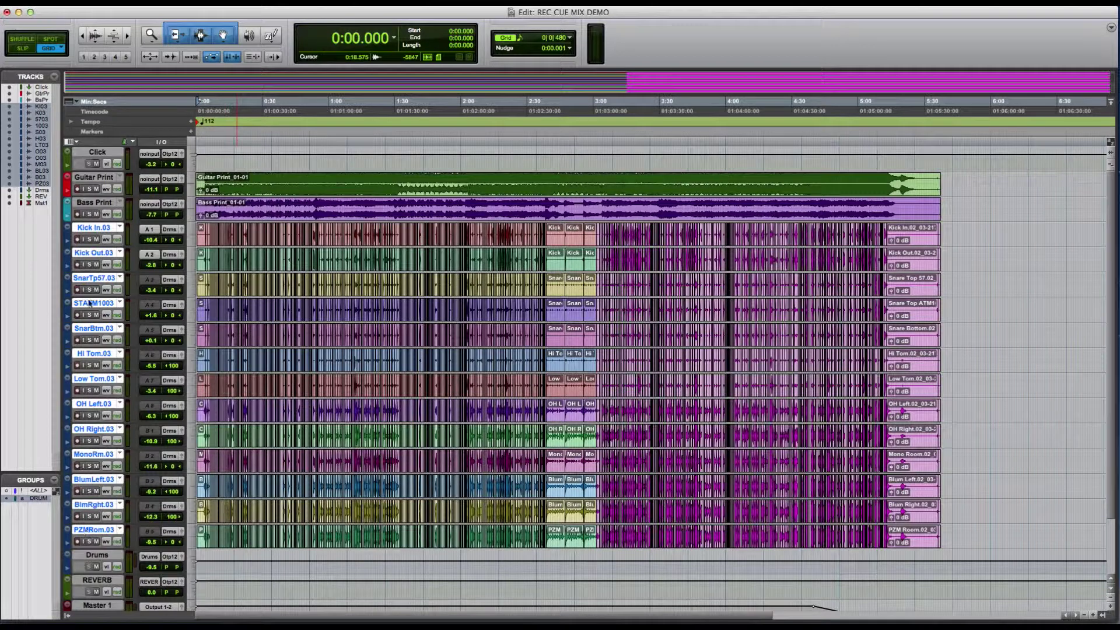
scroll(106, 515, right, 3)
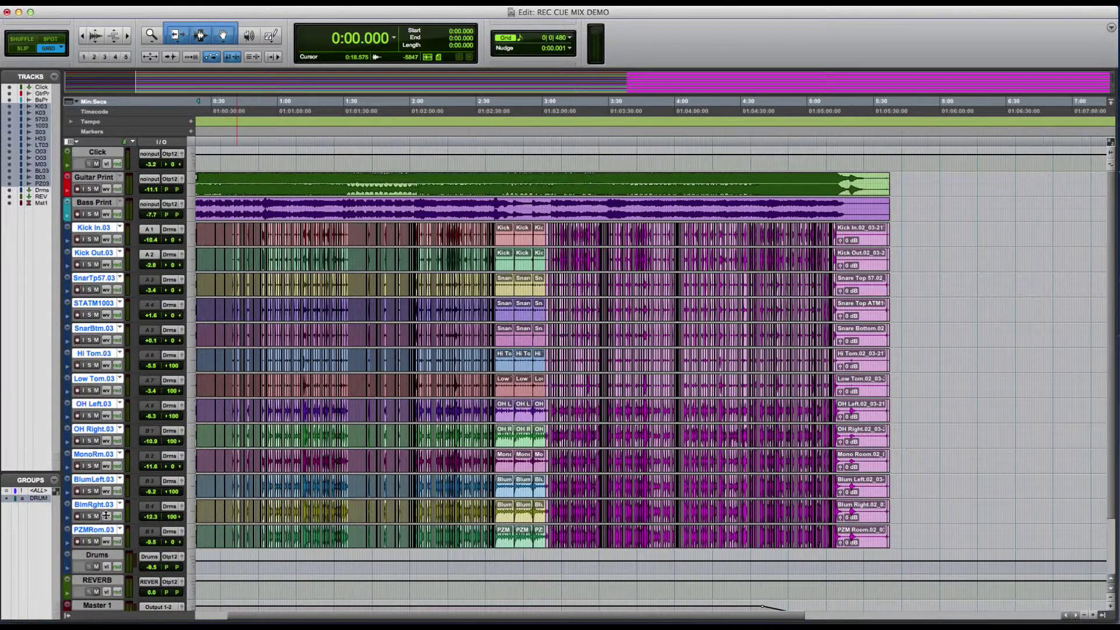
click(100, 556)
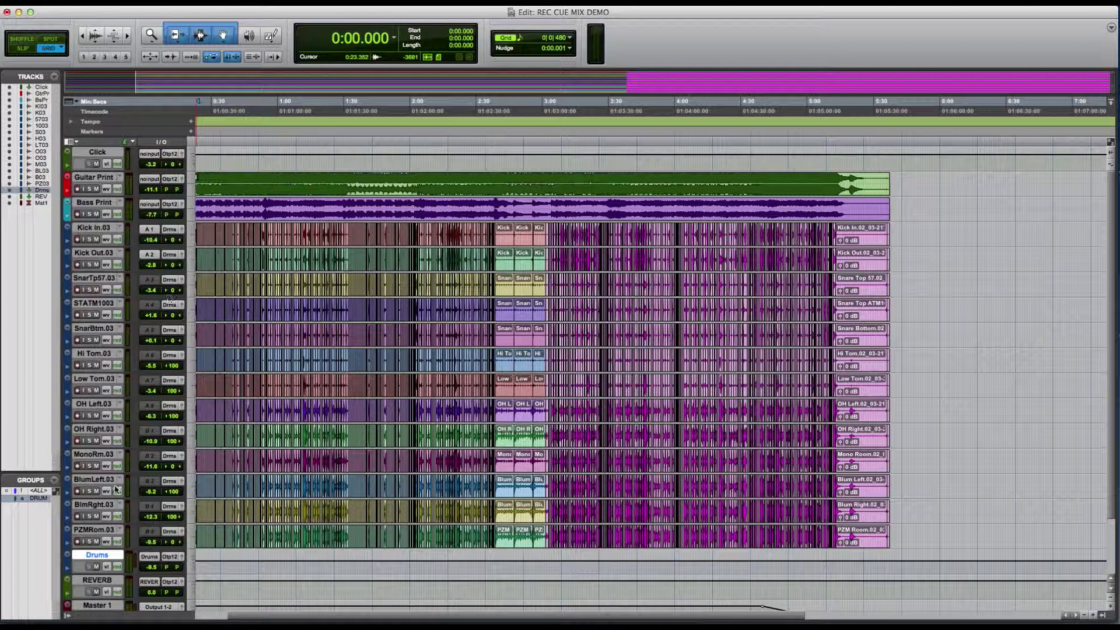
click(88, 606)
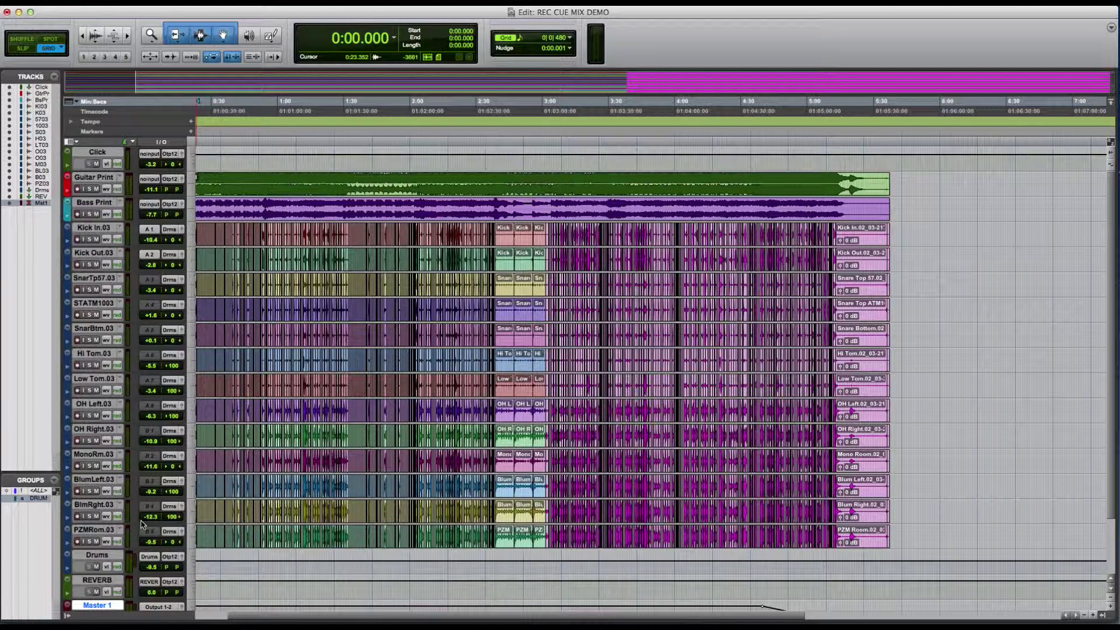
scroll(221, 468, right, 2)
scroll(230, 464, left, 4)
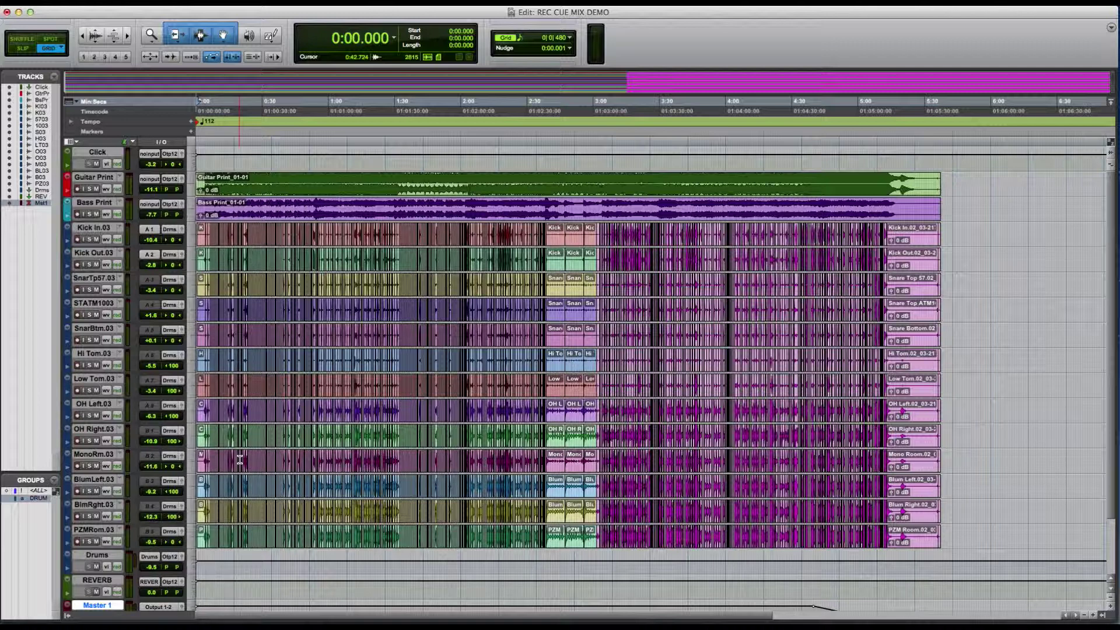
- Play the session from the beginning and switch to the Mix window
key(space)
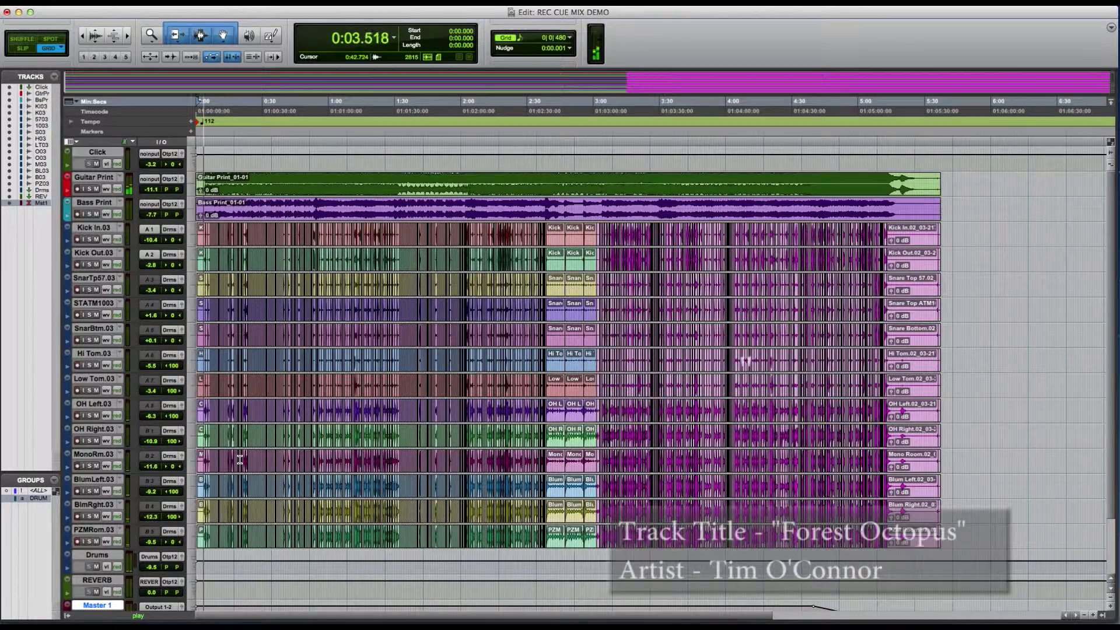
key(super+equal)
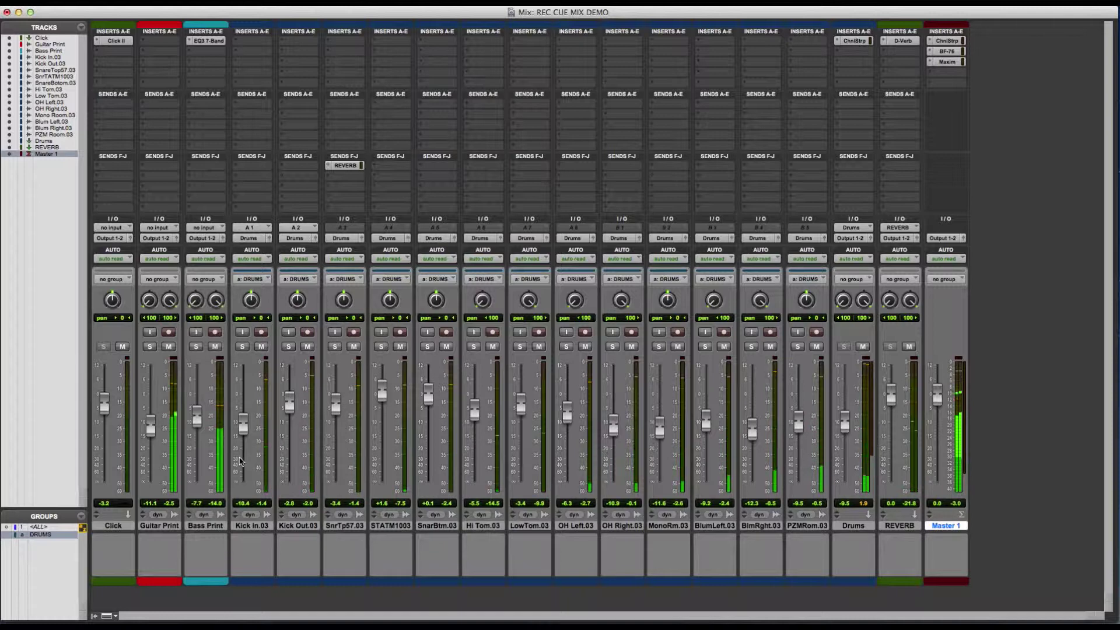
- Create one new stereo Aux Input track
key(super+shift+n)
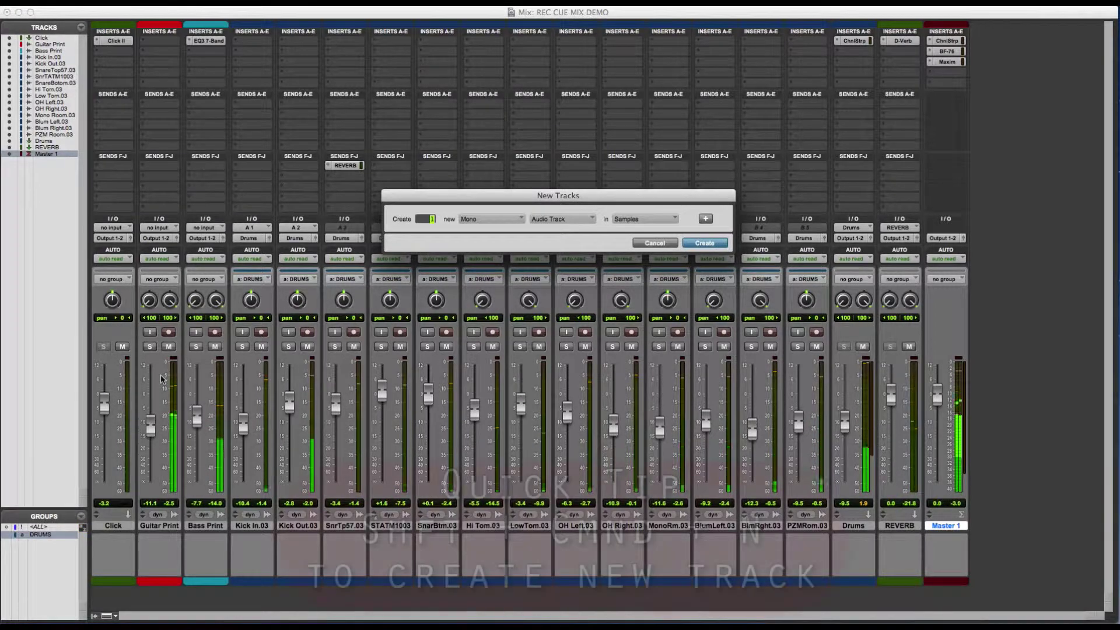
click(497, 218)
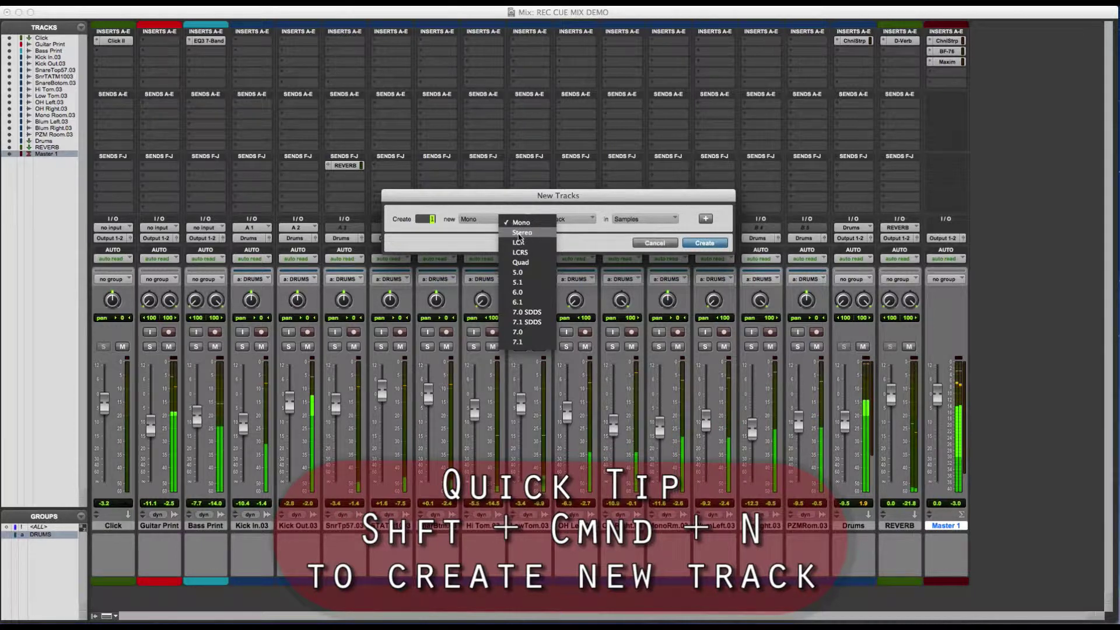
click(518, 235)
click(561, 219)
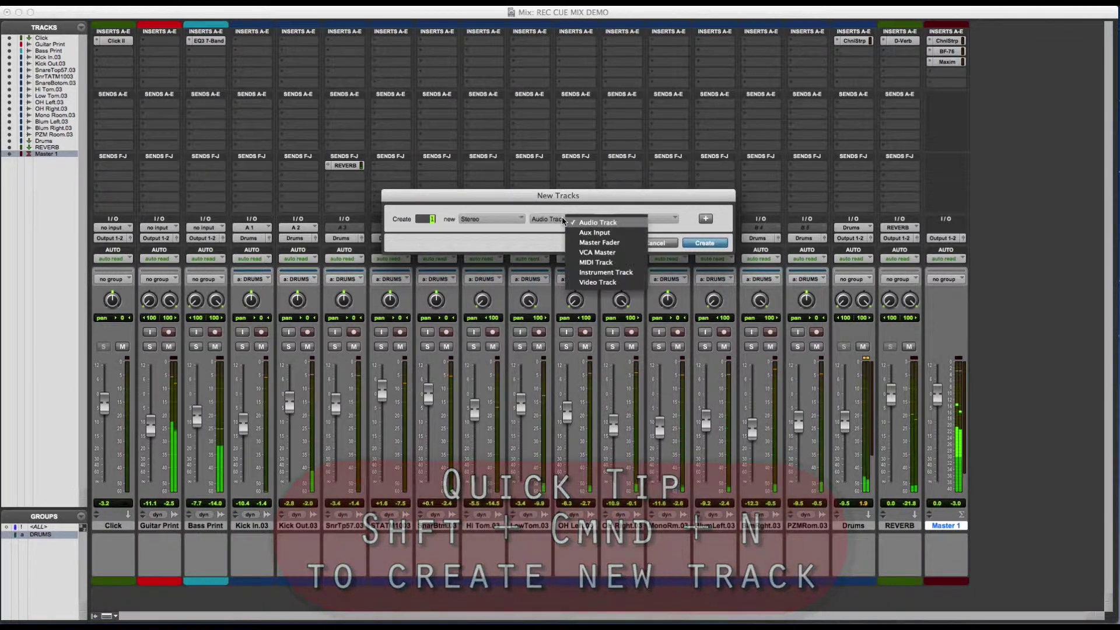
click(586, 222)
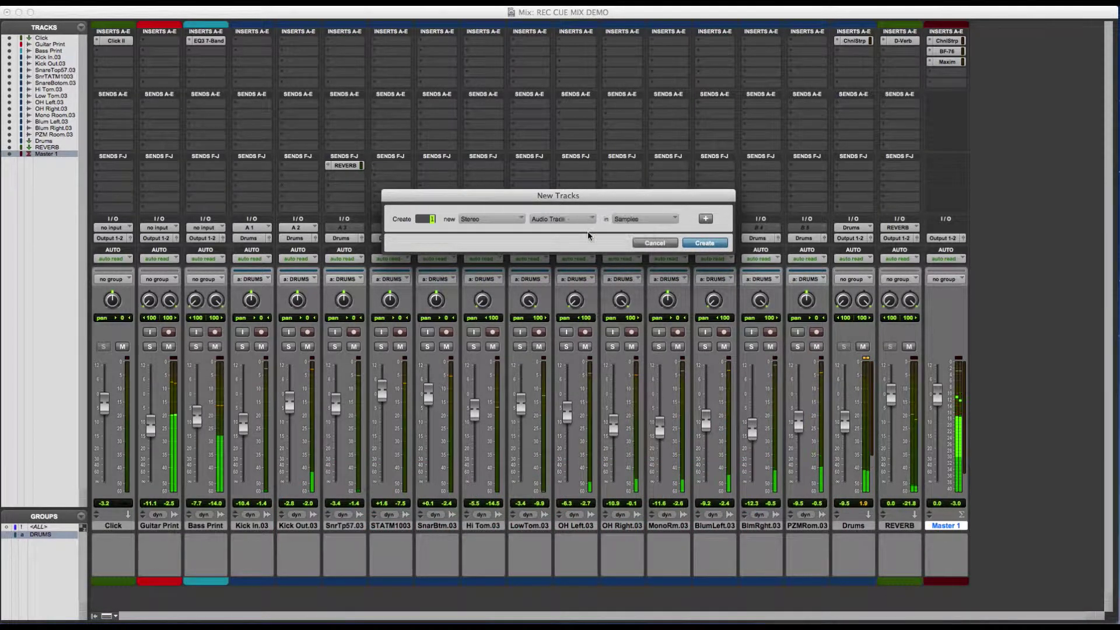
click(703, 242)
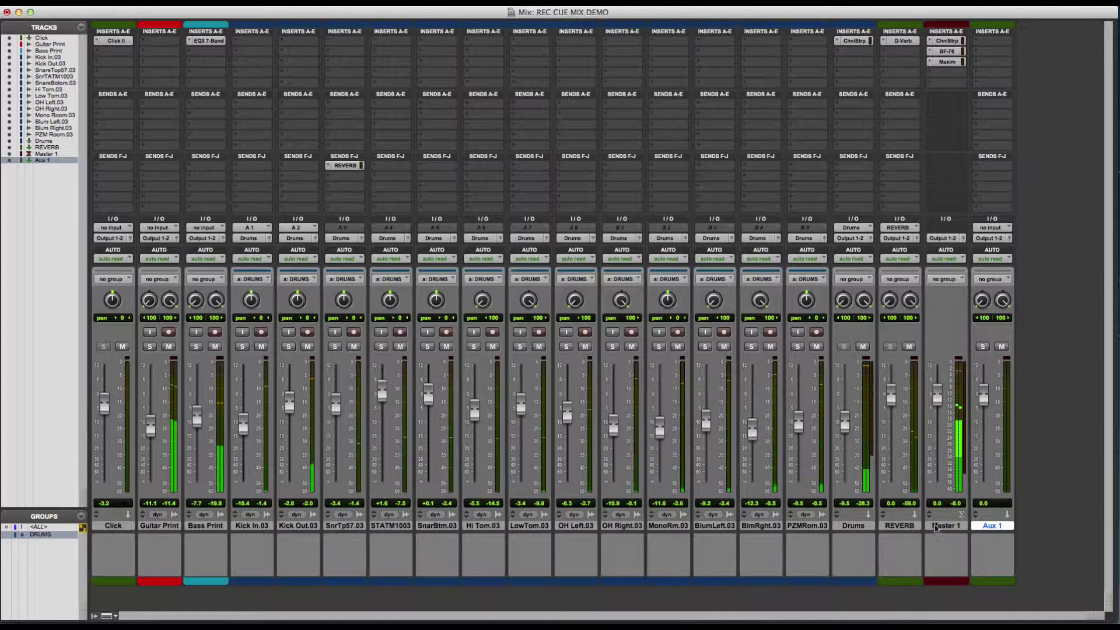
- Rename the new aux track as Cue
double_click(991, 525)
text(Cu)
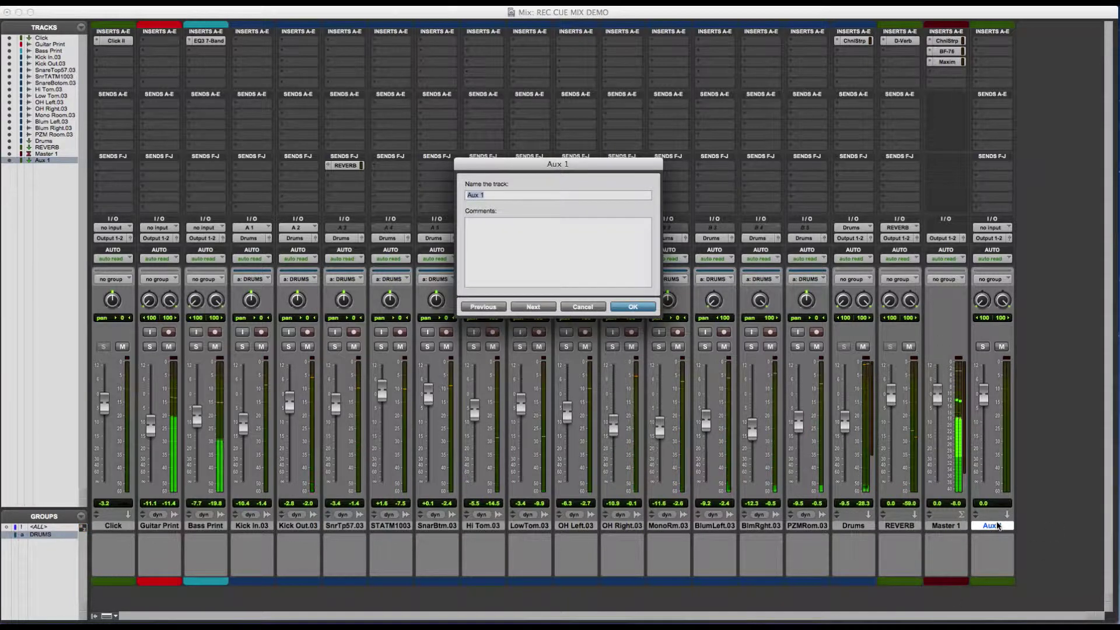
text(e)
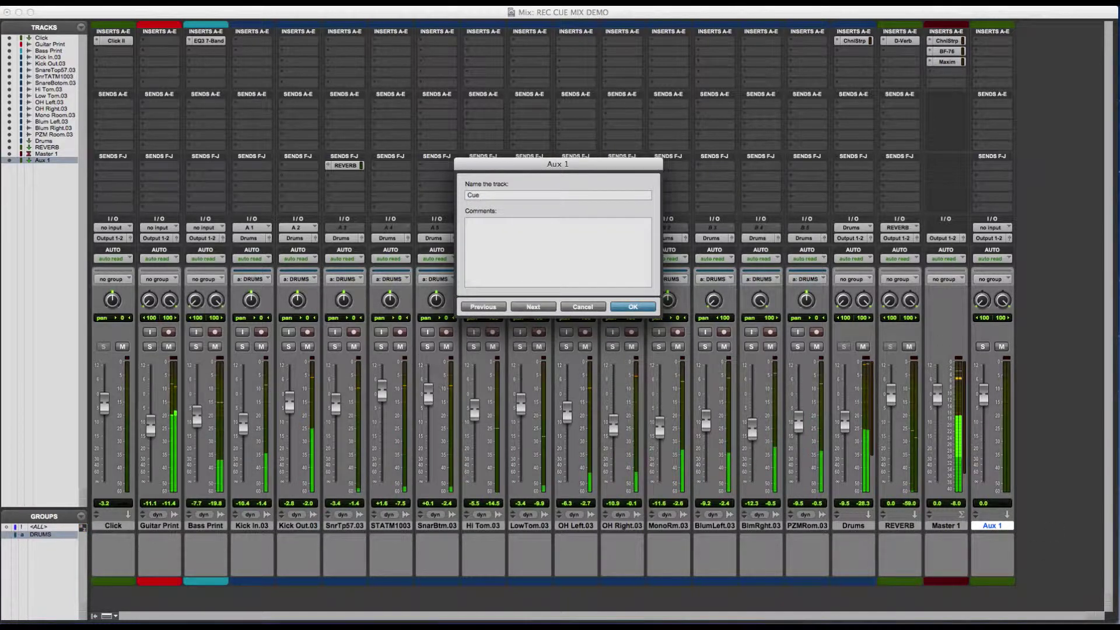
key(Return)
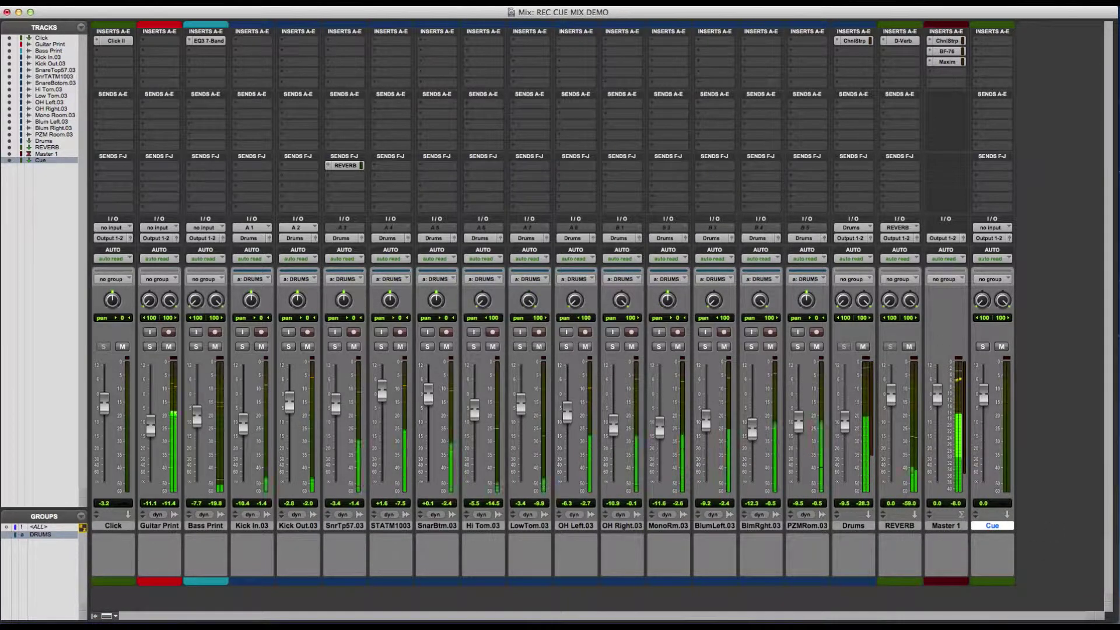
- Route the Cue track's output to Cue (Stereo) and lower its fader all the way to -∞
click(997, 240)
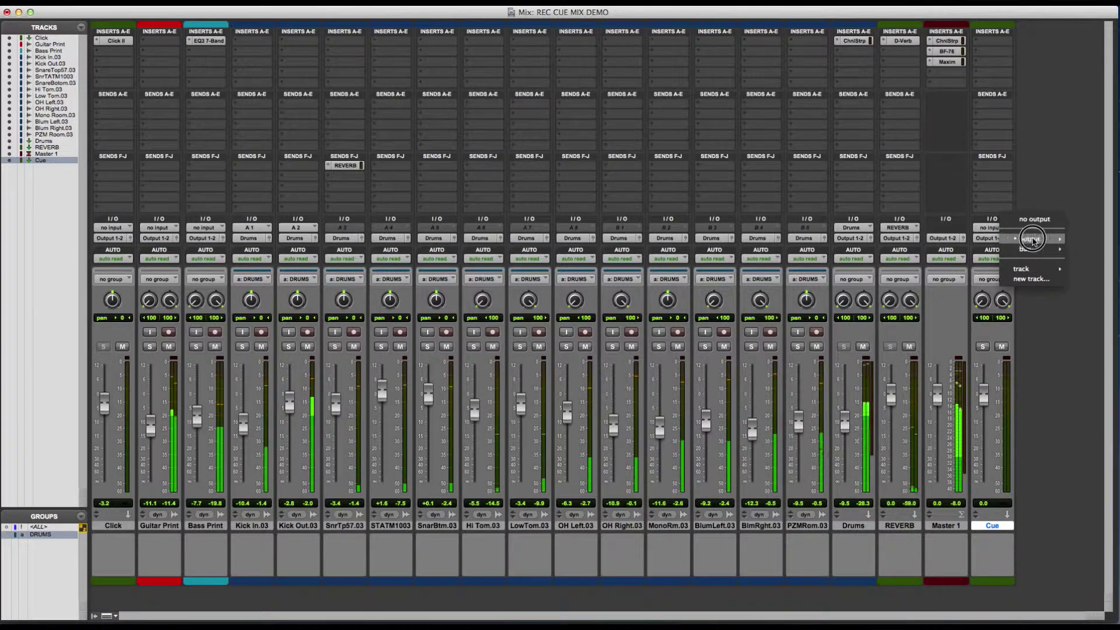
mouse_move(1046, 241)
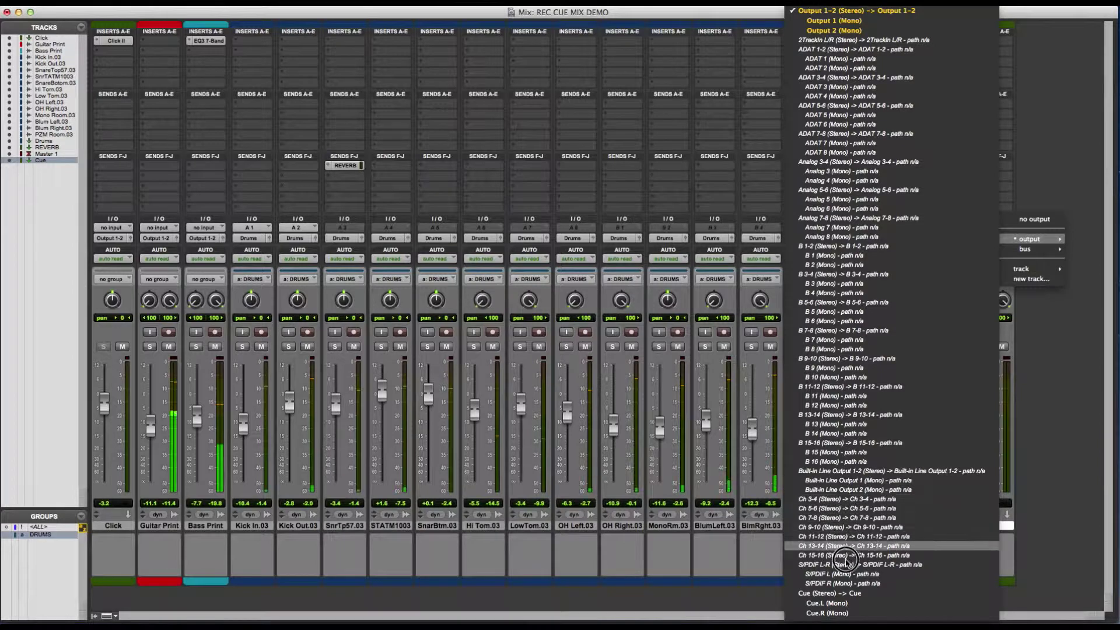
click(840, 594)
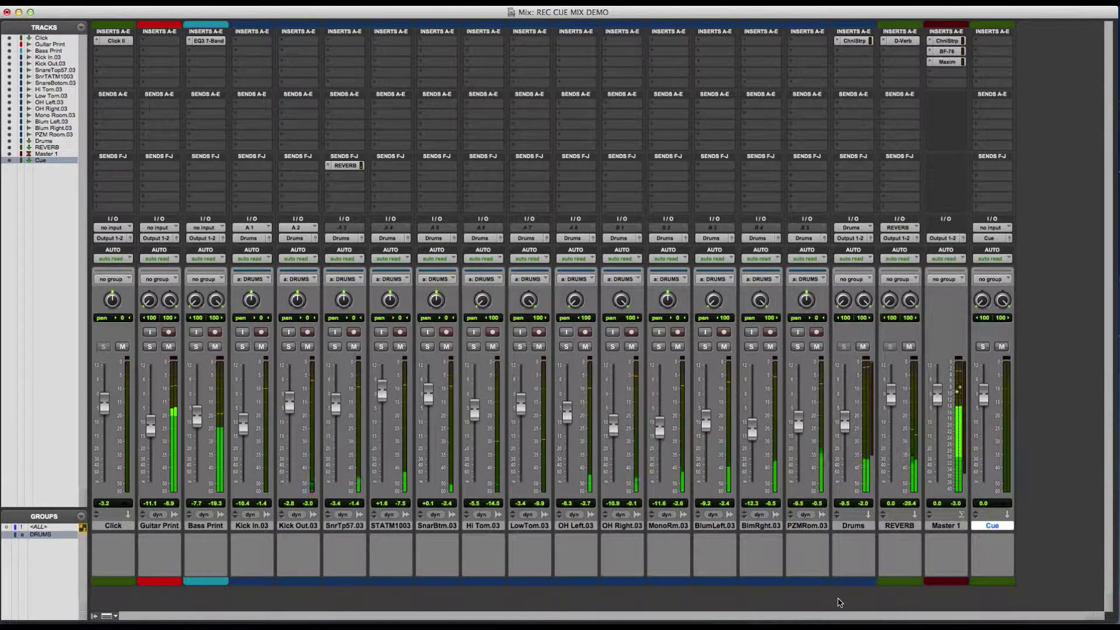
drag(986, 399, 991, 515)
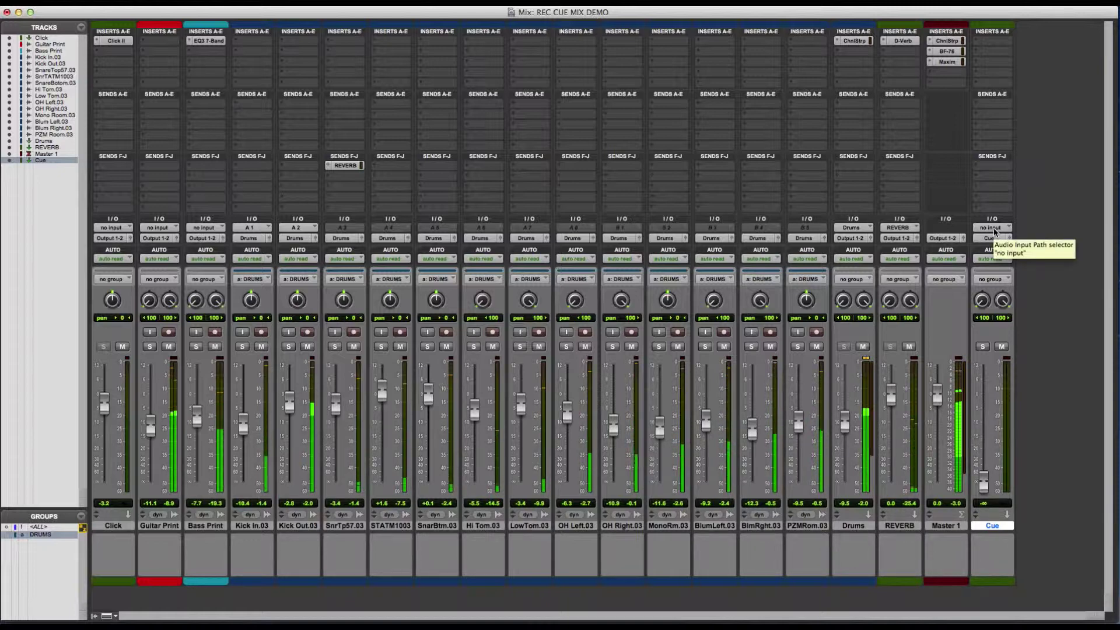
- Set the Cue track's input to the Cue Mix (Stereo) bus
drag(995, 229, 949, 395)
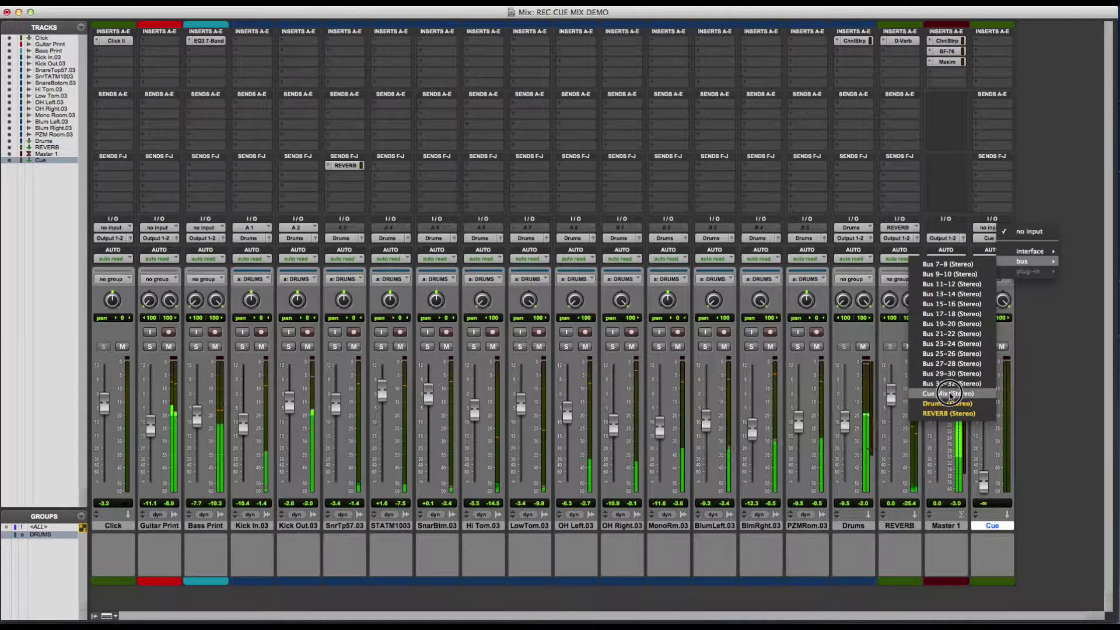
click(949, 395)
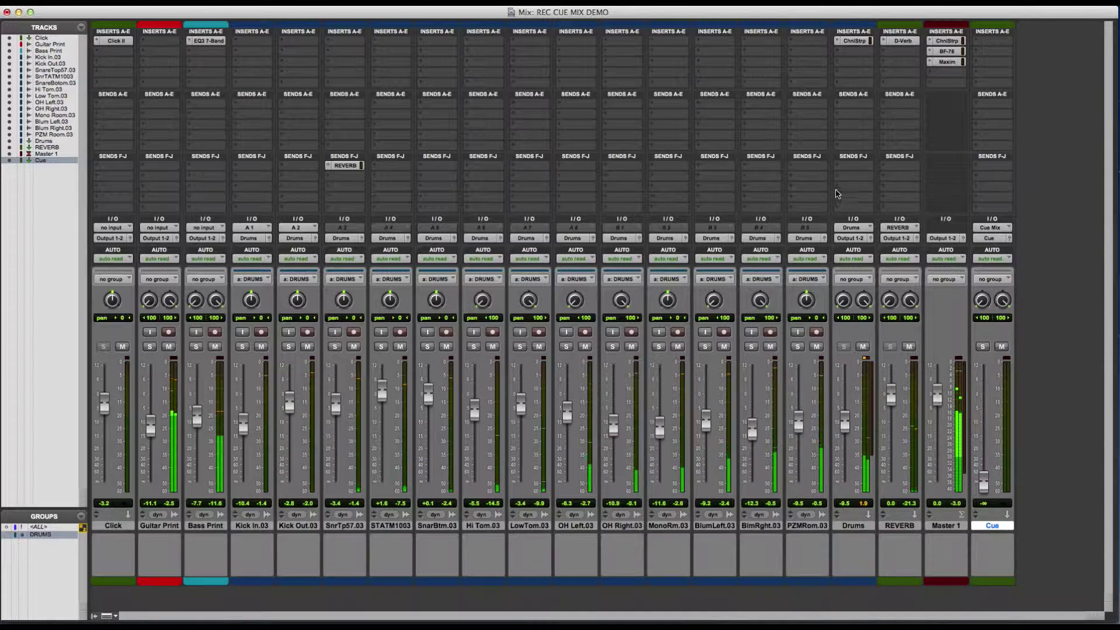
- Add a pre-fader send from the Drums track to the Cue Mix (Stereo) bus and raise its level to about +0.4 dB
click(837, 101)
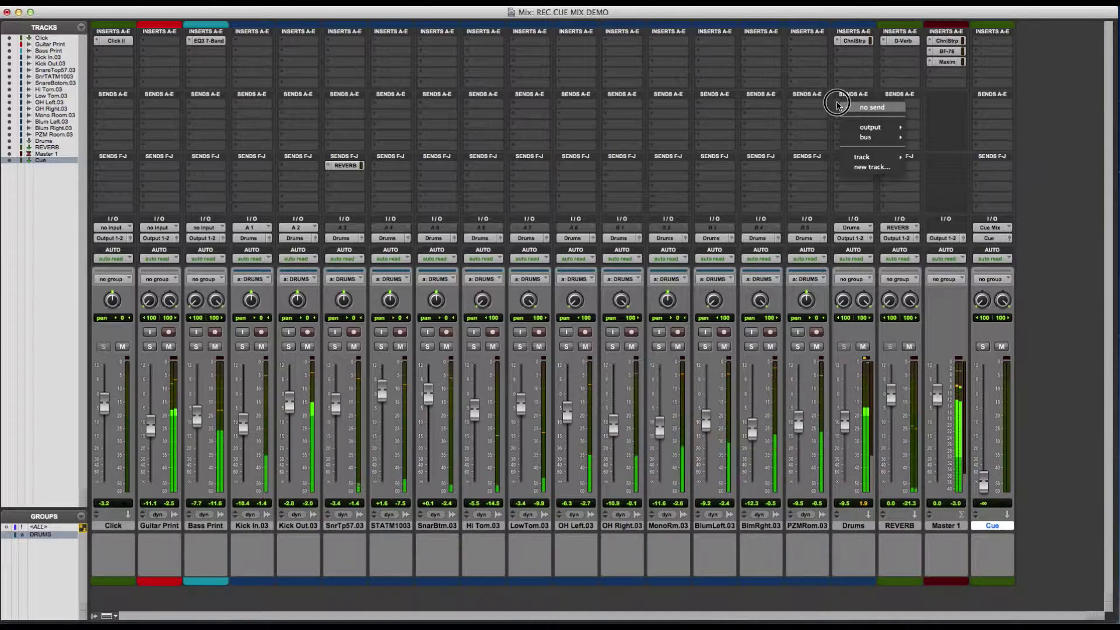
mouse_move(860, 137)
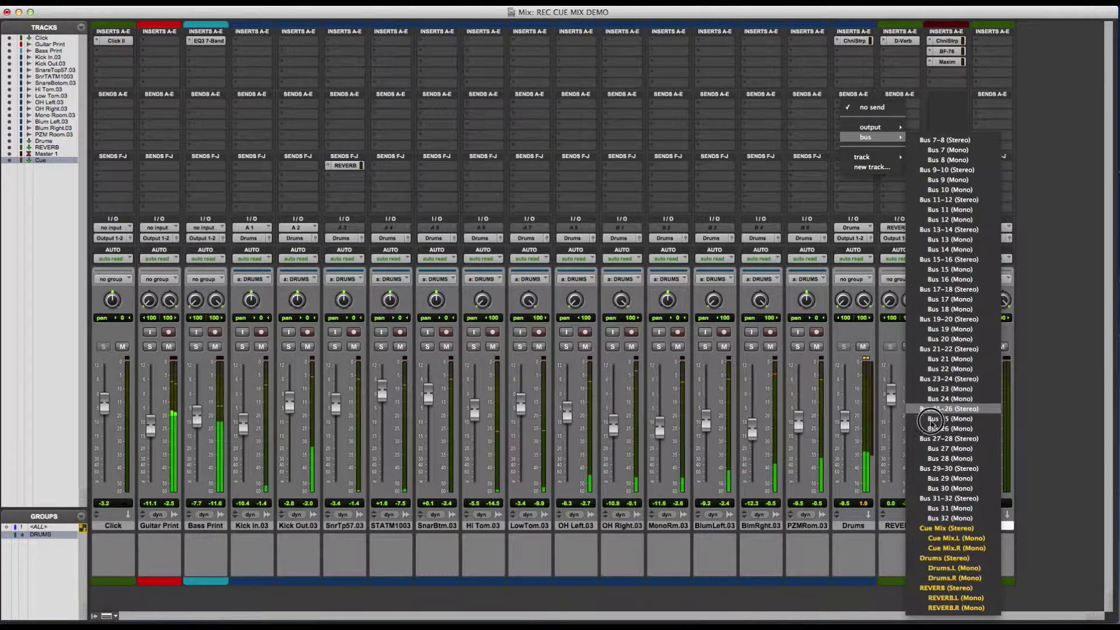
click(932, 529)
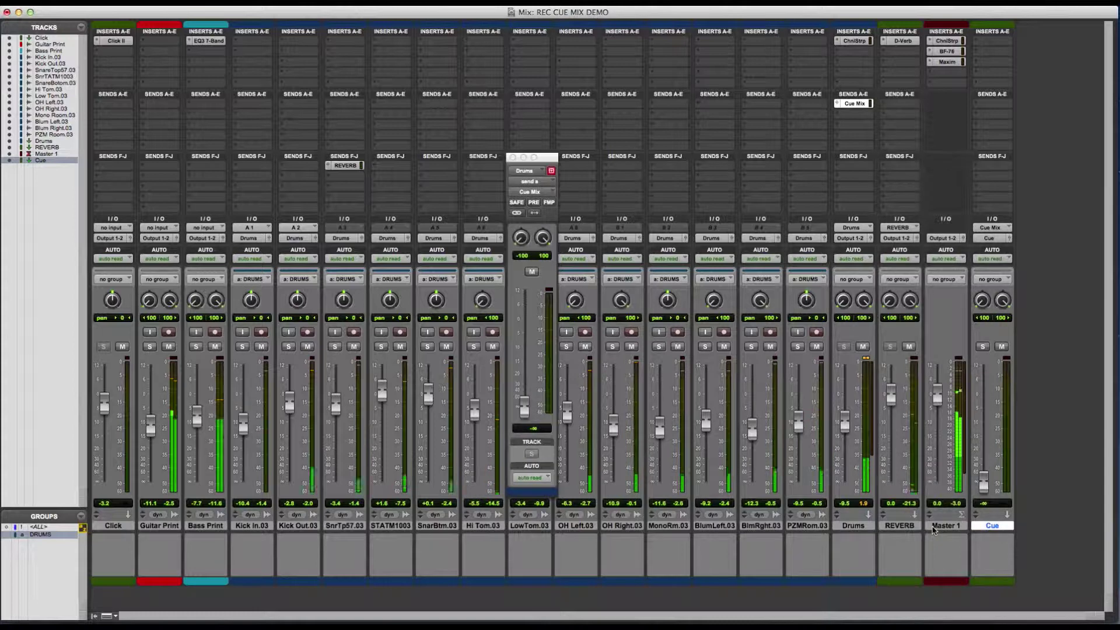
click(533, 203)
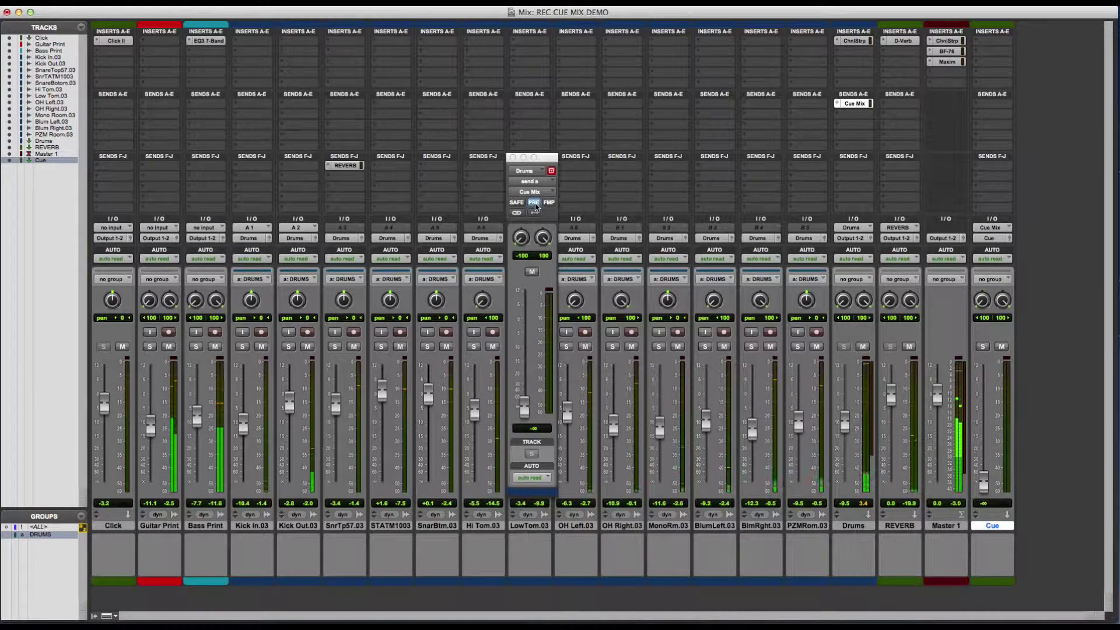
drag(524, 406, 524, 319)
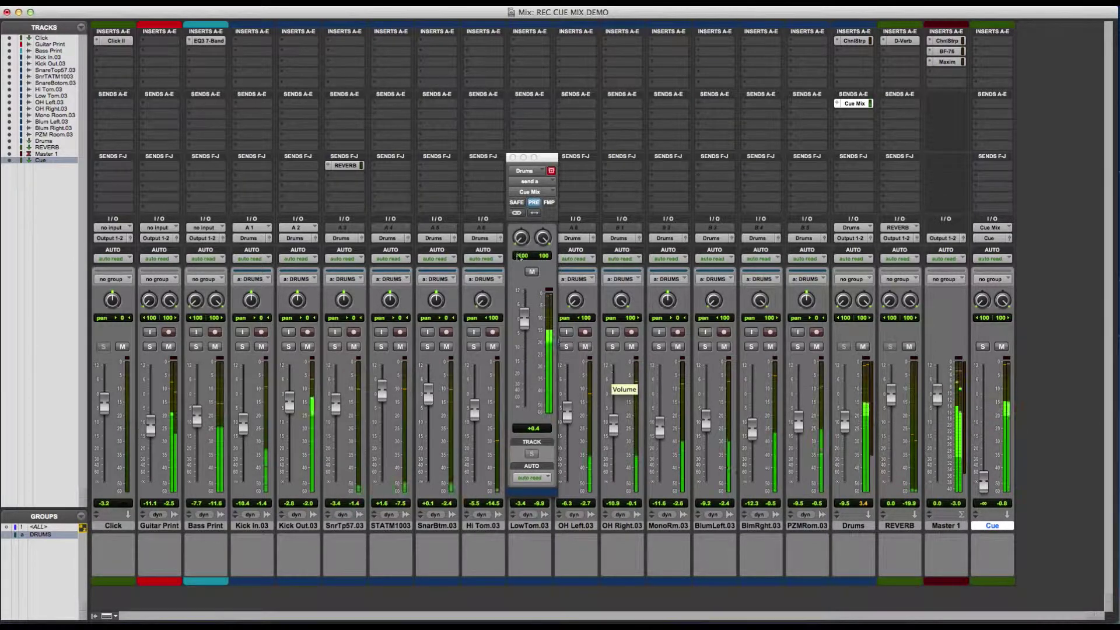
click(512, 158)
- Remove the Cue Mix send from the Drums track
click(837, 104)
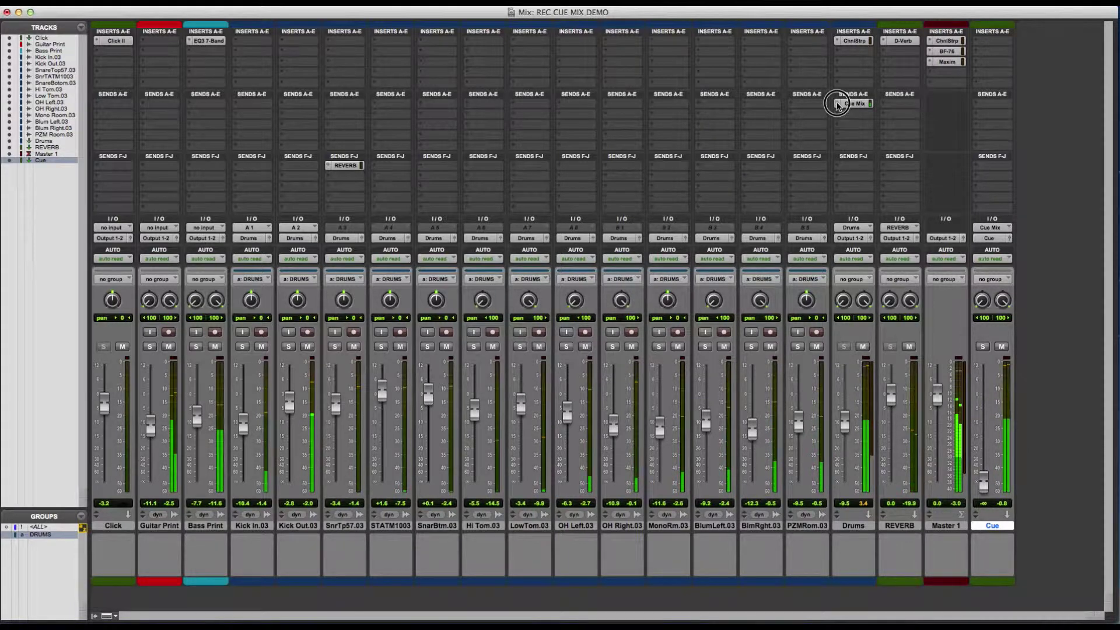
click(862, 87)
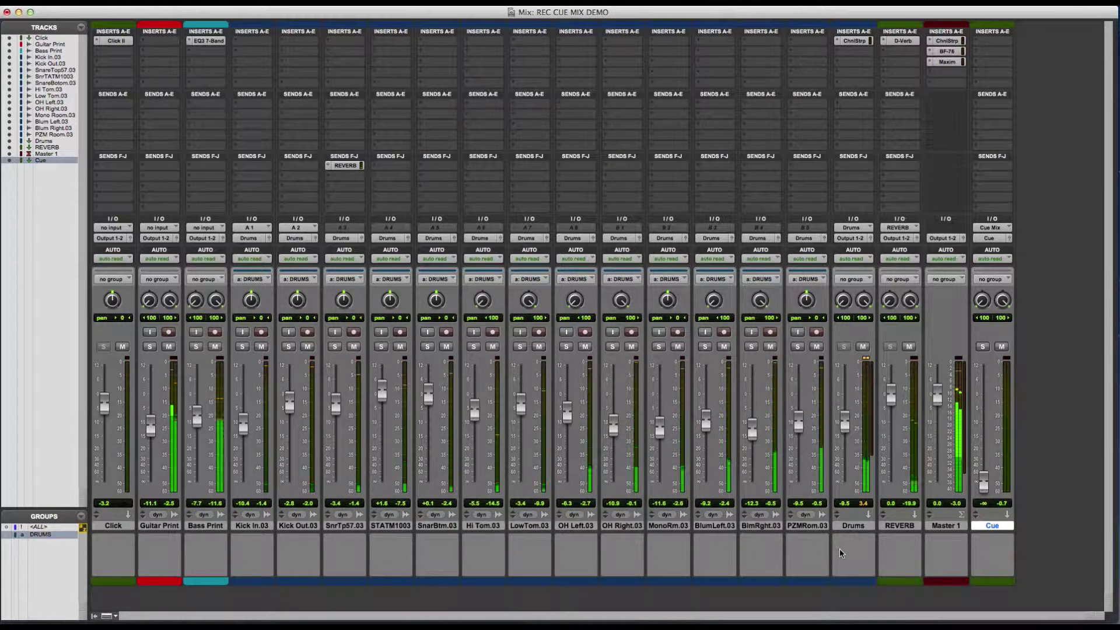
- Add pre-fader sends to the Cue Mix (Stereo) bus at 0.0 dB on all tracks from Kick In.03 through PZM Room.03
click(818, 528)
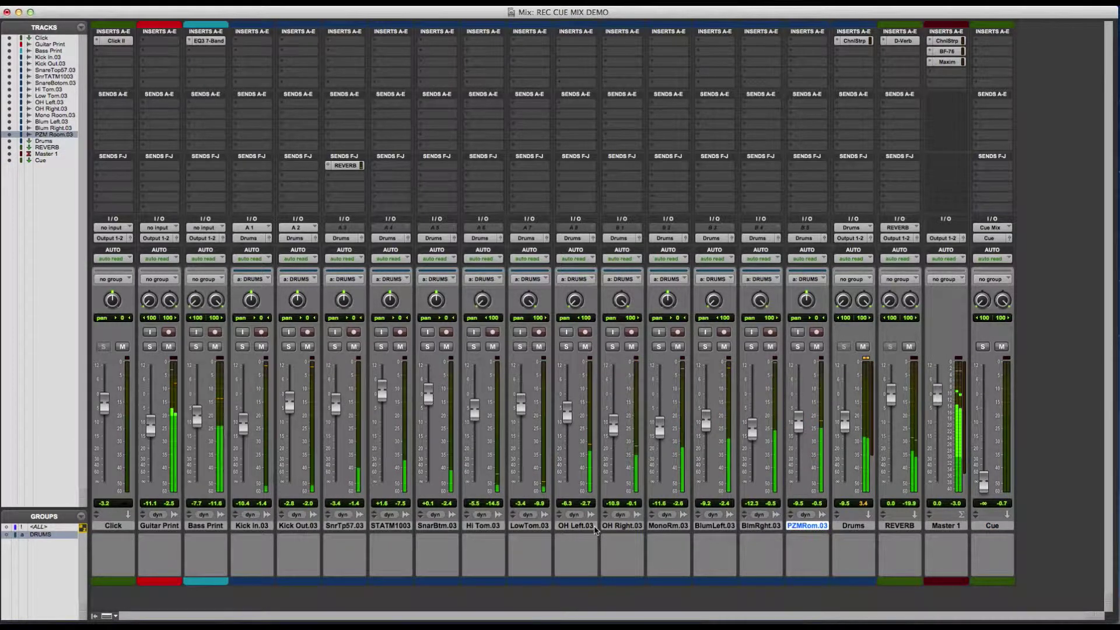
shift+click(258, 528)
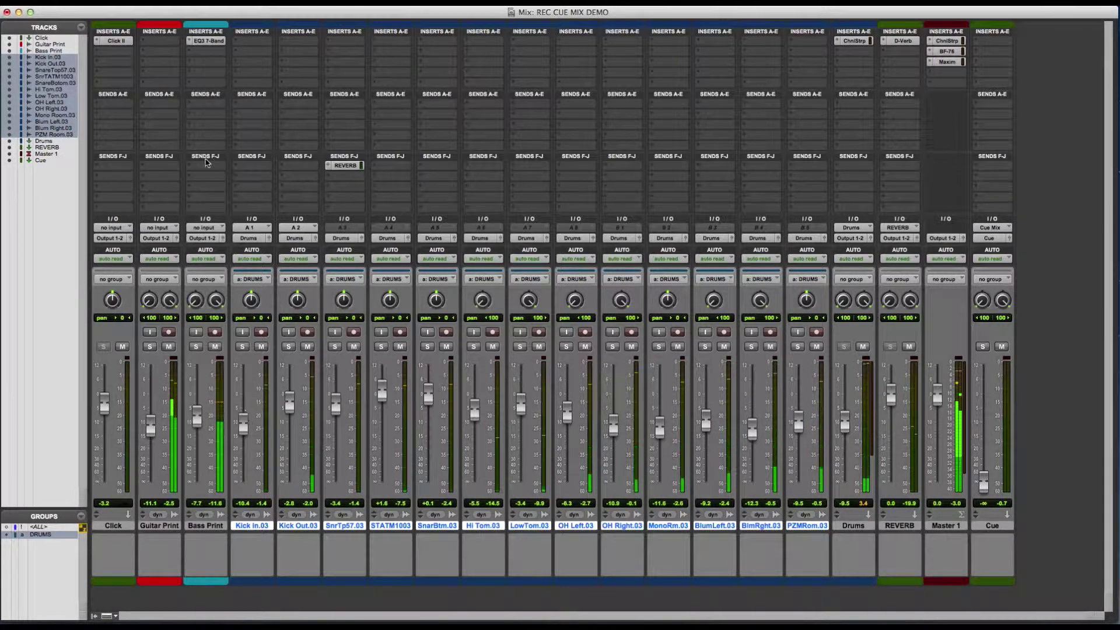
click(237, 106)
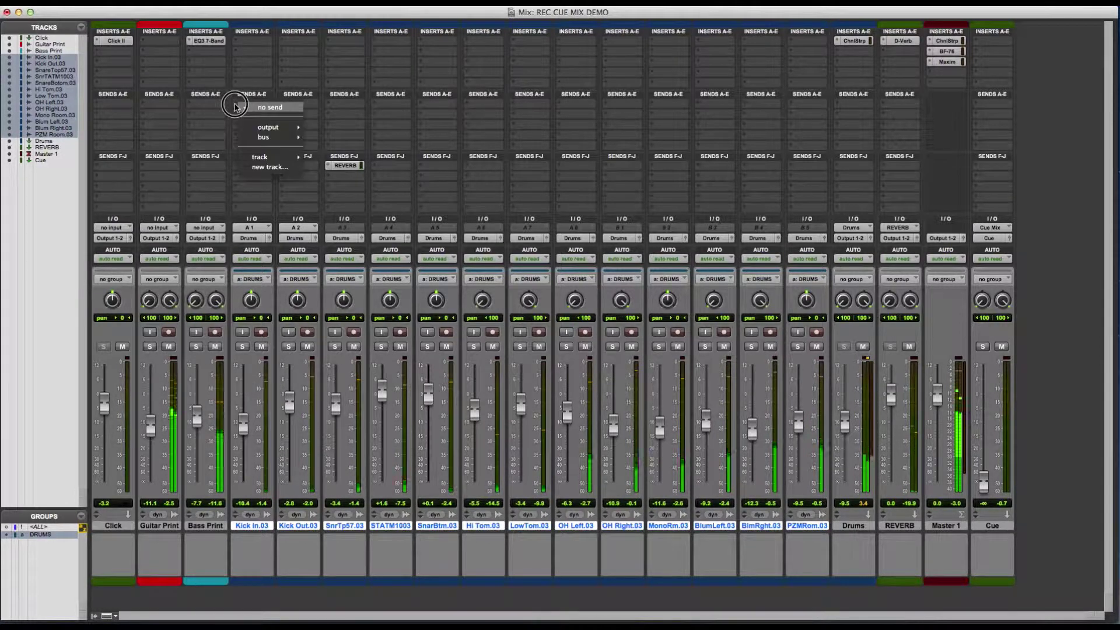
click(260, 138)
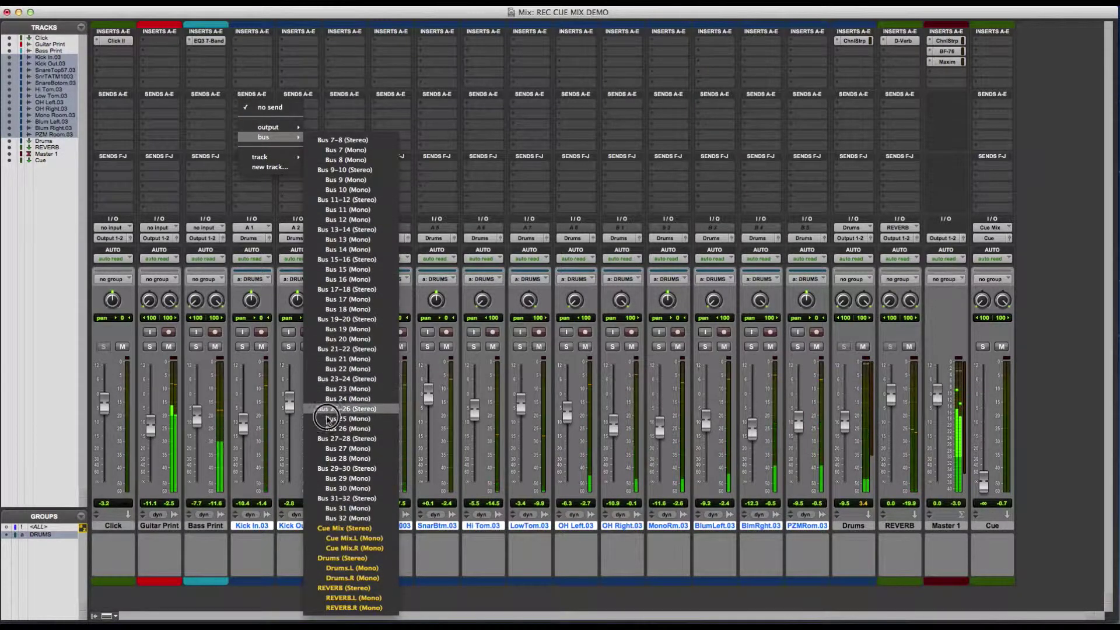
click(348, 529)
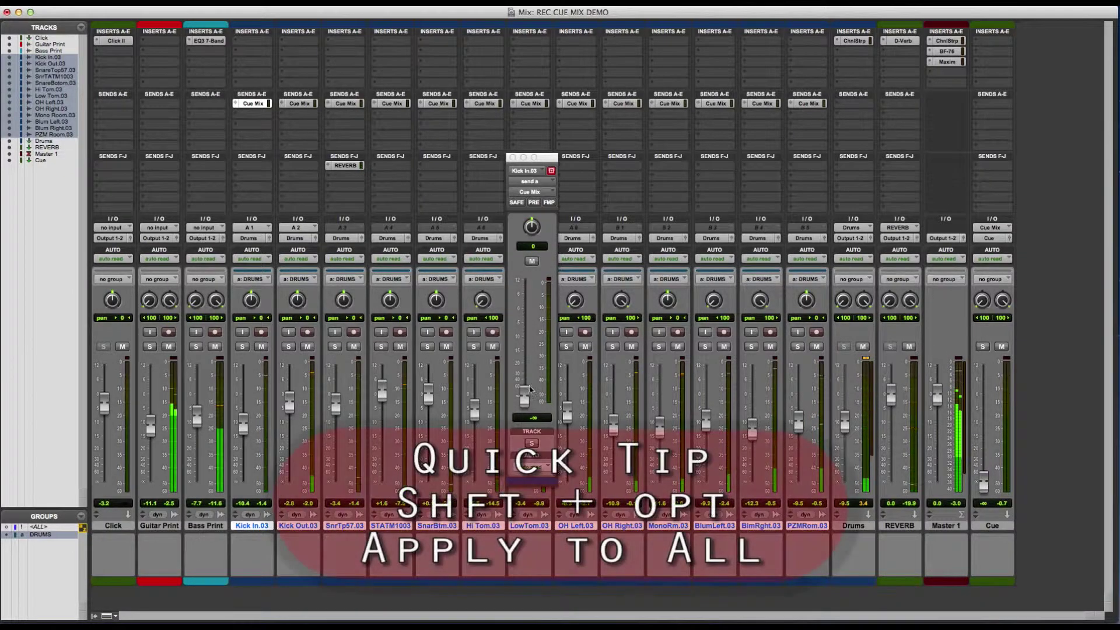
alt+shift+click(524, 397)
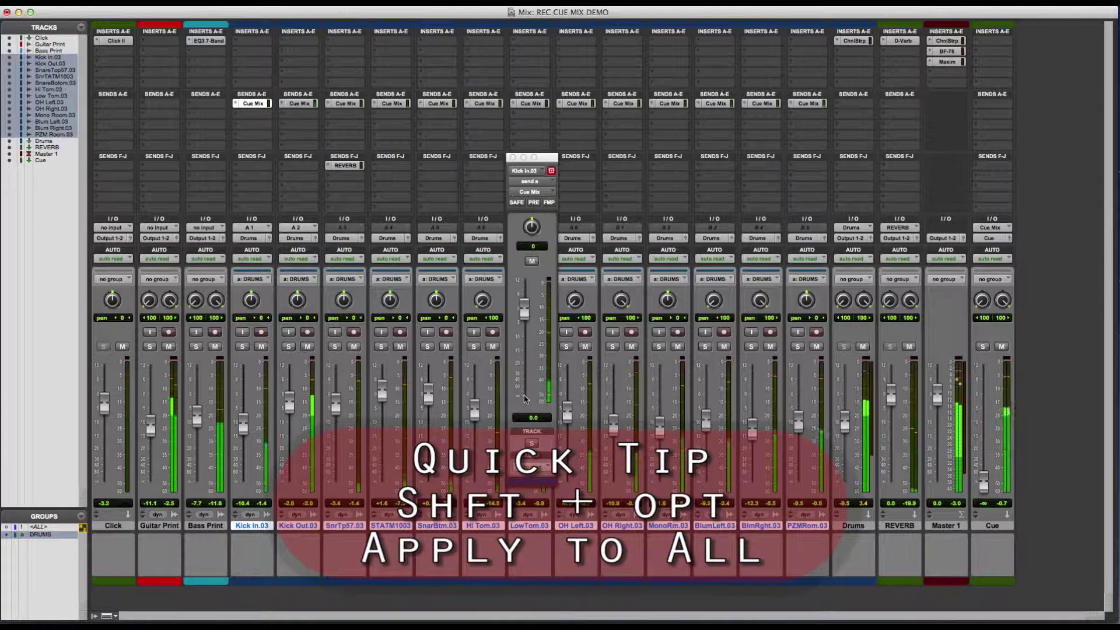
click(534, 203)
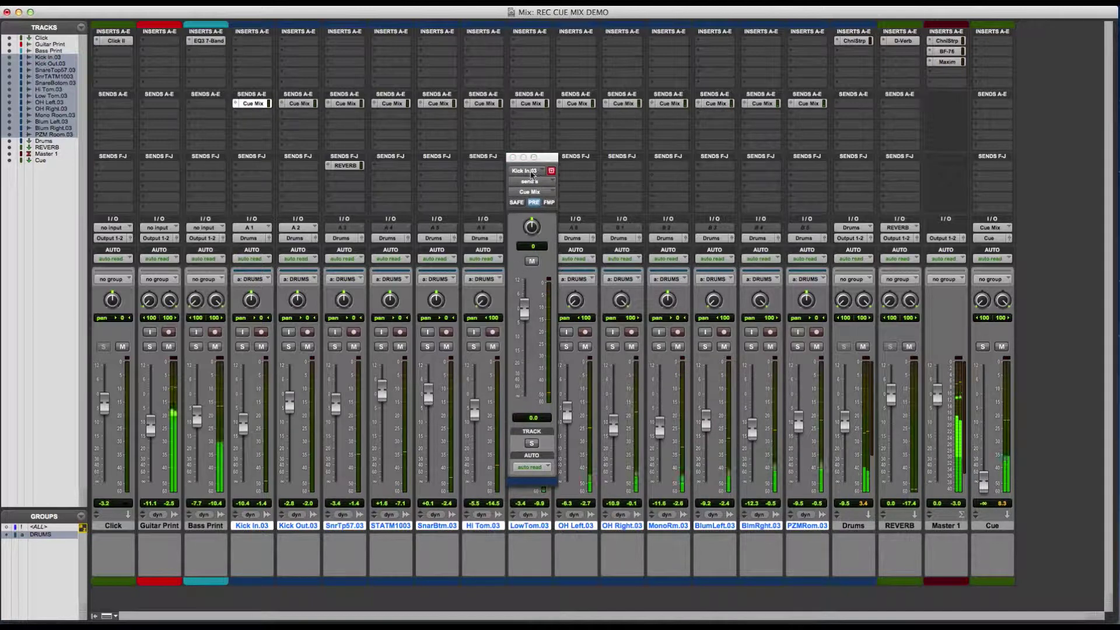
- Lower the Cue Mix send levels of Kick In.03 to about -10.9 dB and Snare Top ATM10.03 to about -6.8 dB
drag(523, 314, 524, 341)
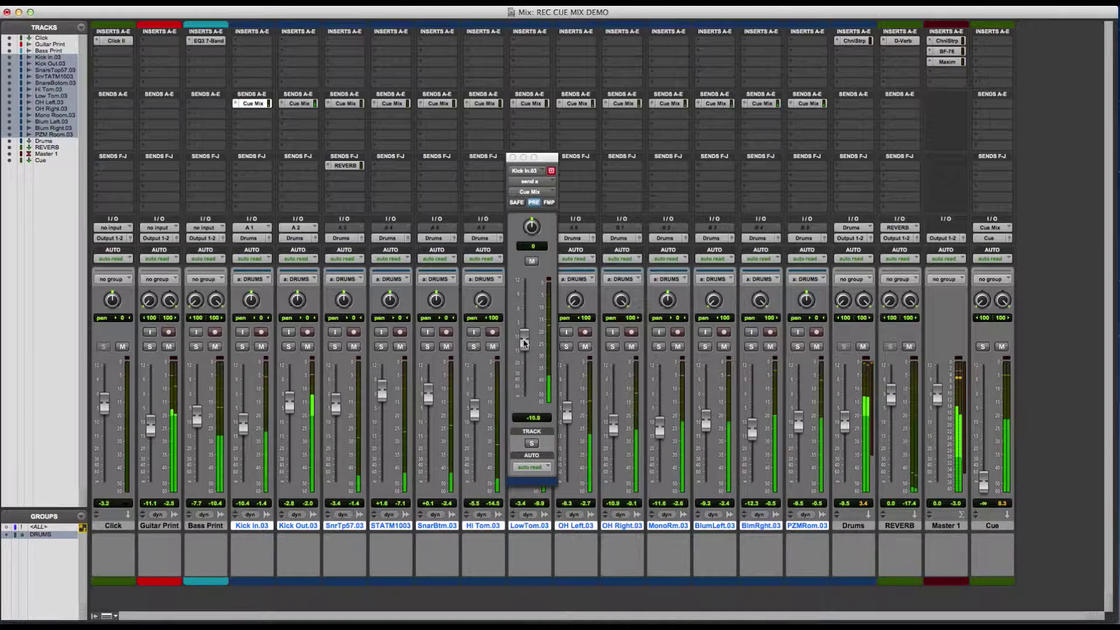
click(526, 171)
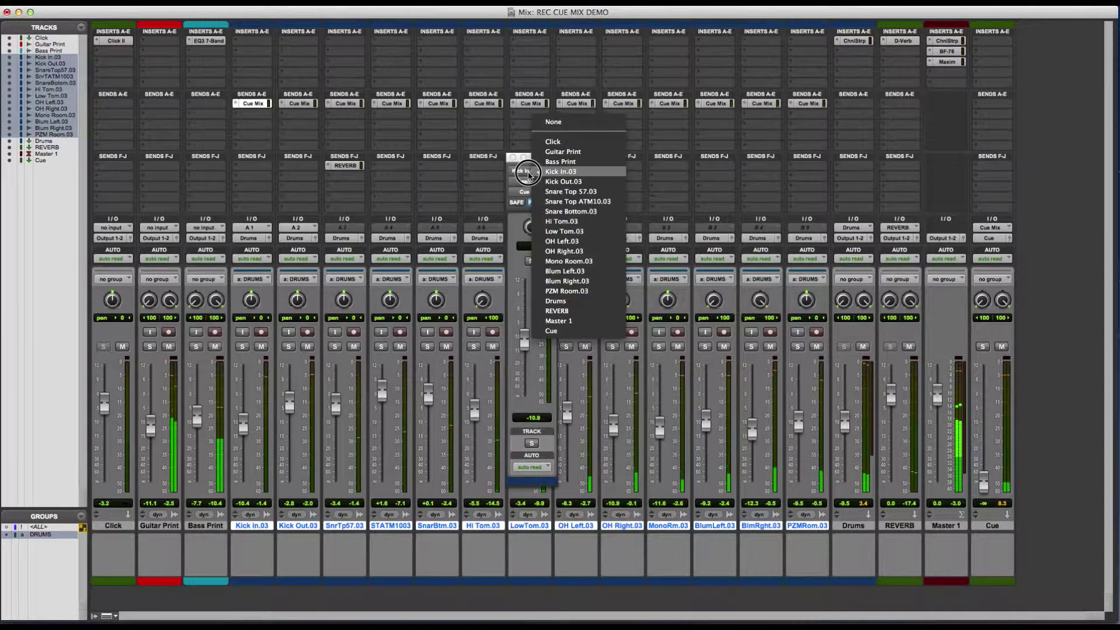
click(563, 202)
drag(522, 343, 526, 331)
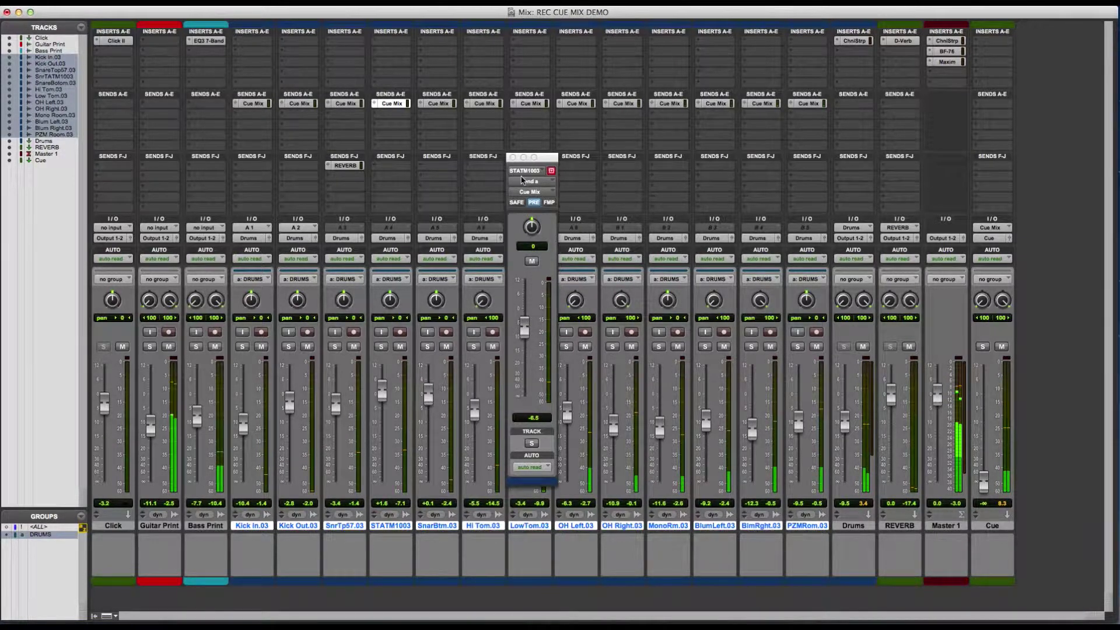
click(513, 158)
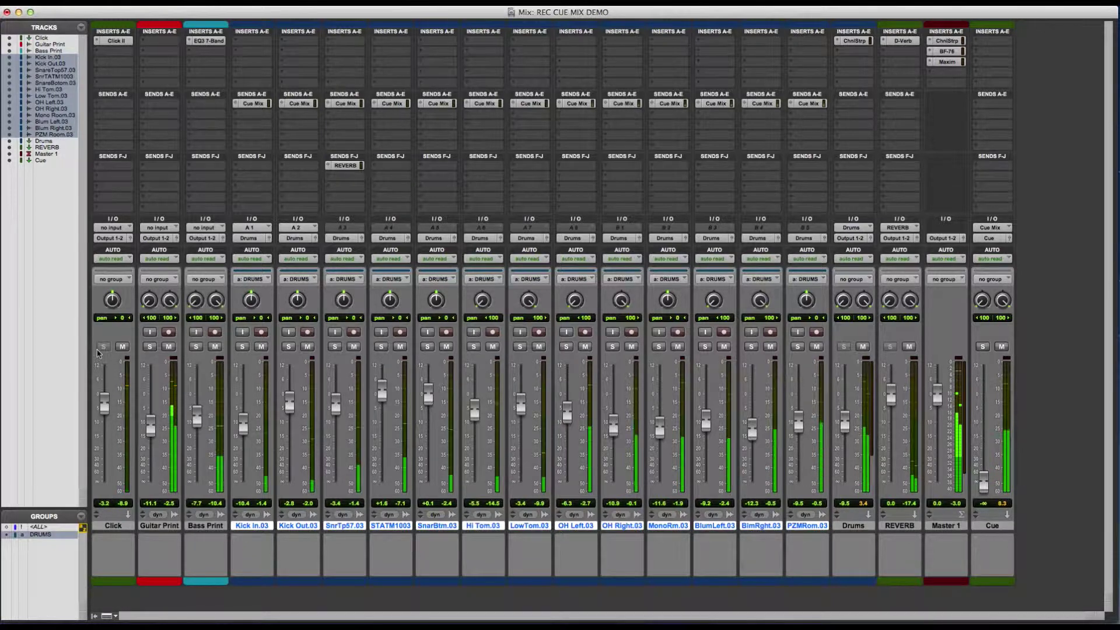
- Add a pre-fader send from the Click track to the Cue Mix (Stereo) bus at about -3.8 dB
click(98, 105)
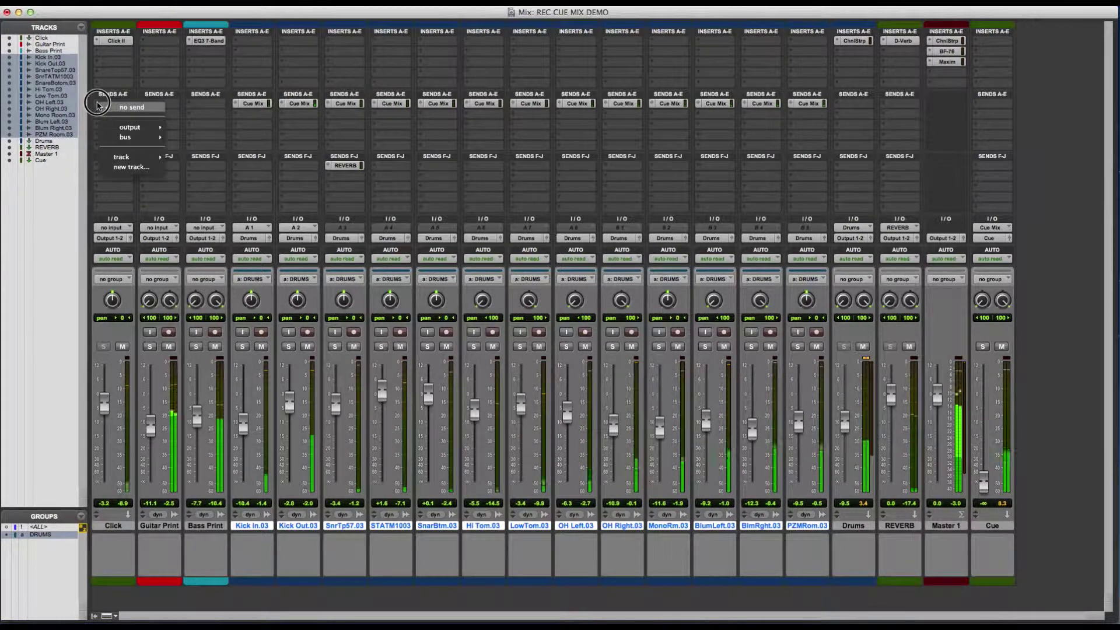
click(122, 137)
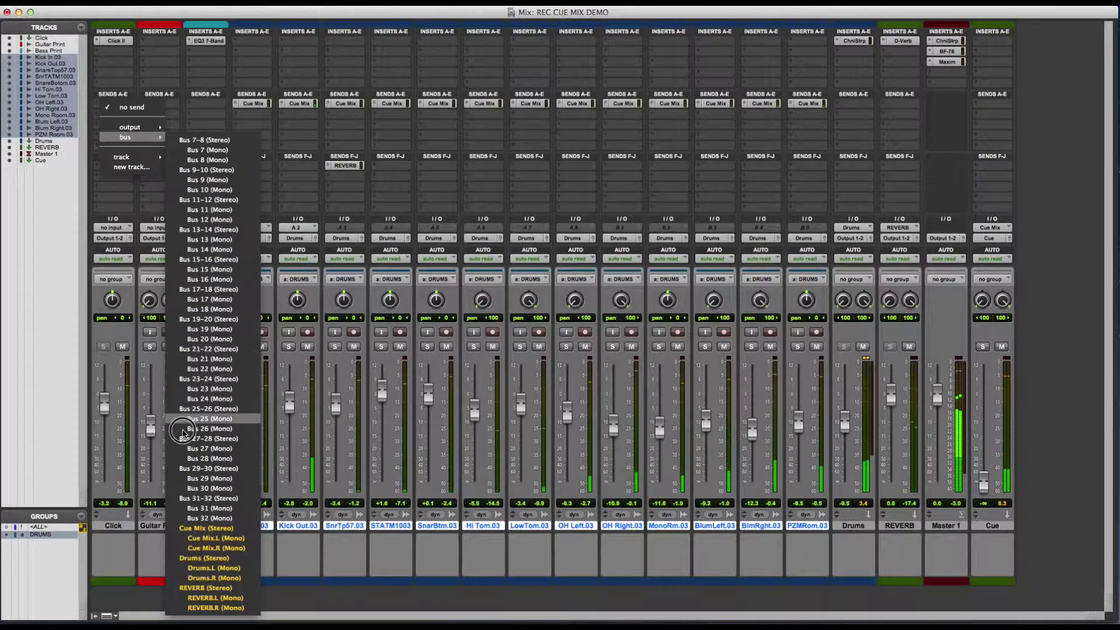
click(201, 529)
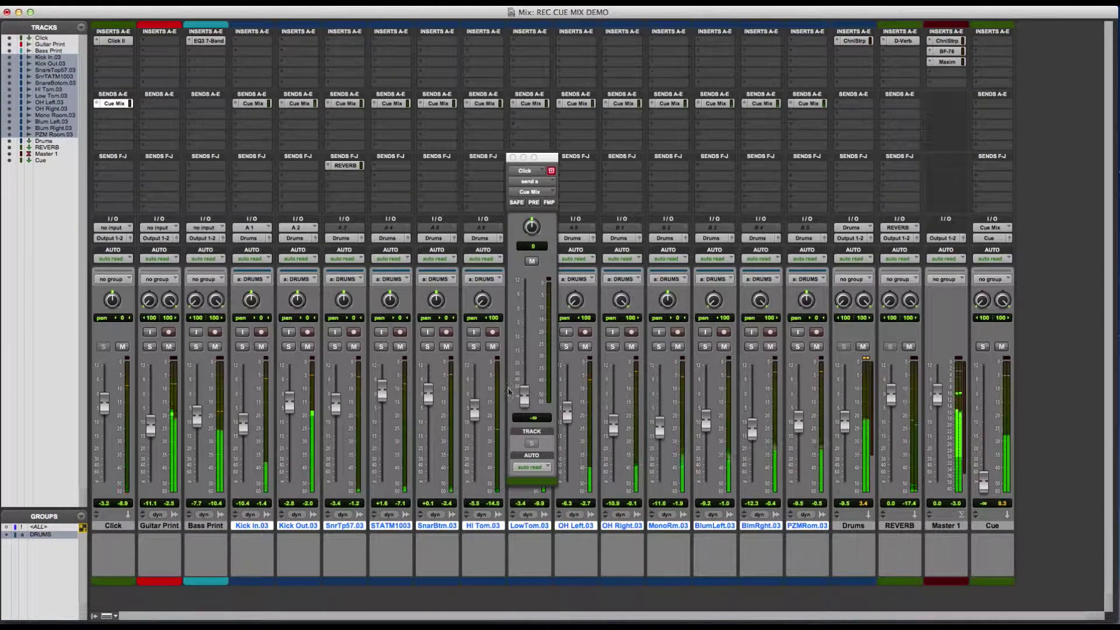
drag(524, 396, 530, 318)
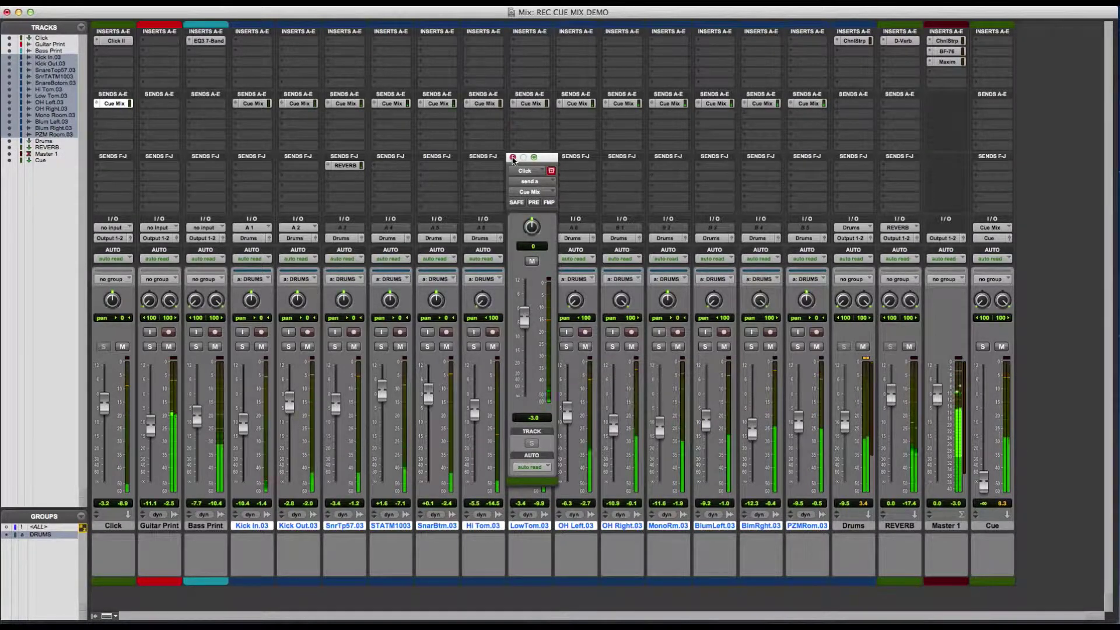
click(538, 204)
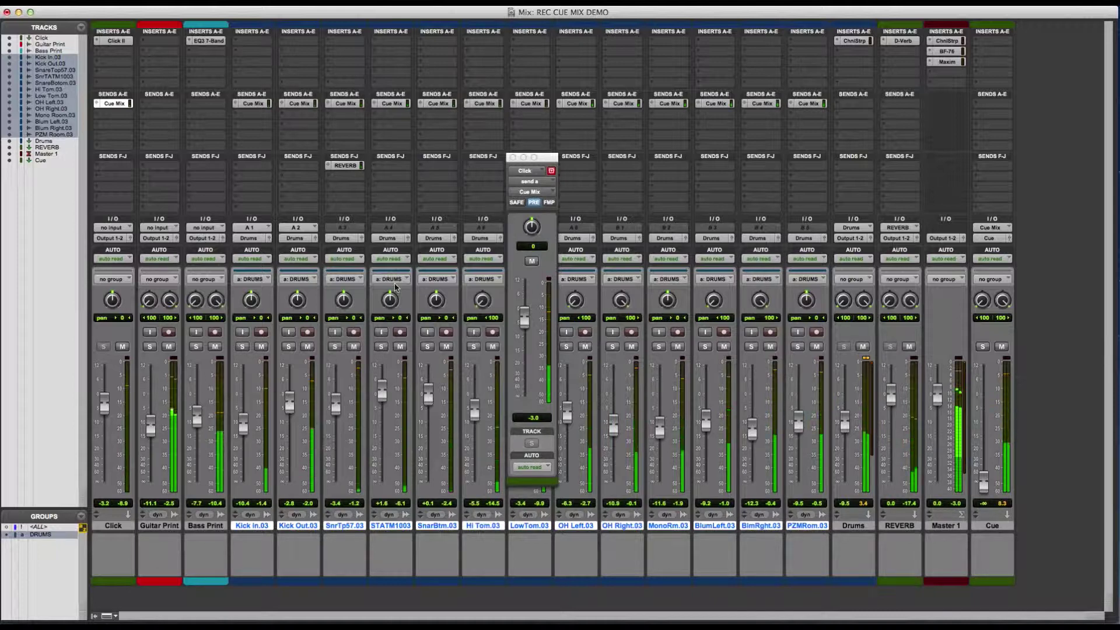
click(513, 158)
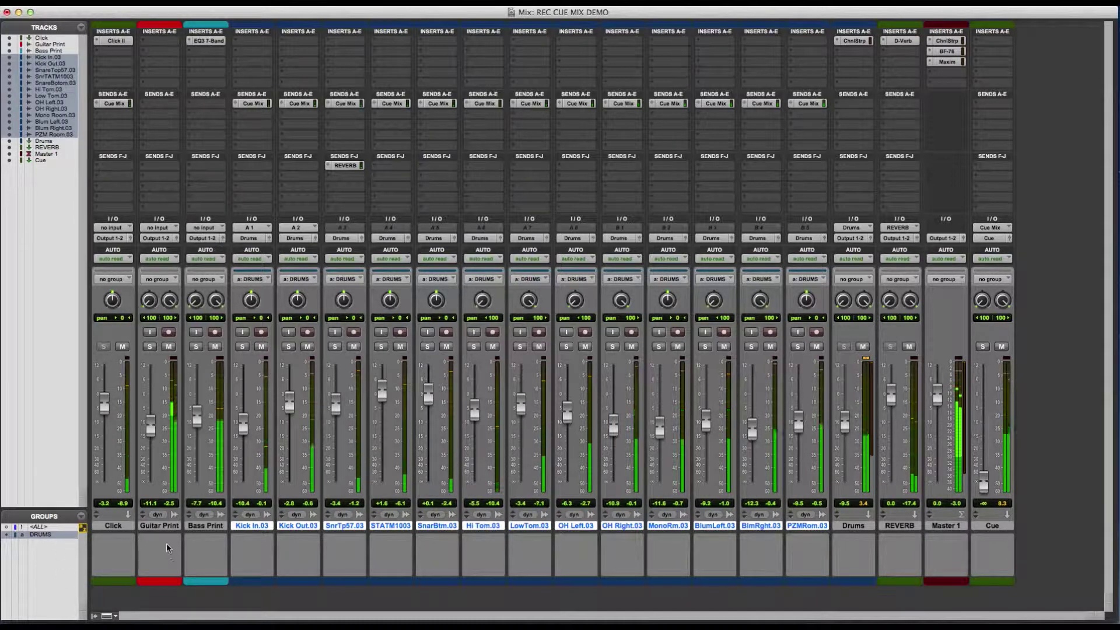
- Add a send from the Guitar Print track to the Cue Mix (Stereo) bus
click(164, 527)
shift+click(204, 526)
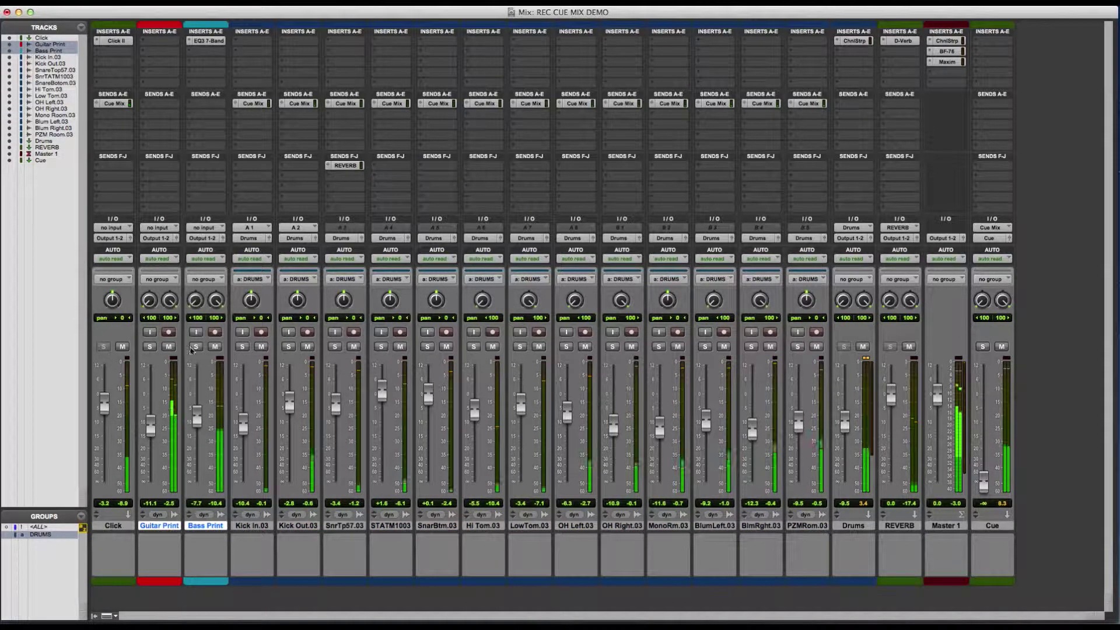
click(143, 105)
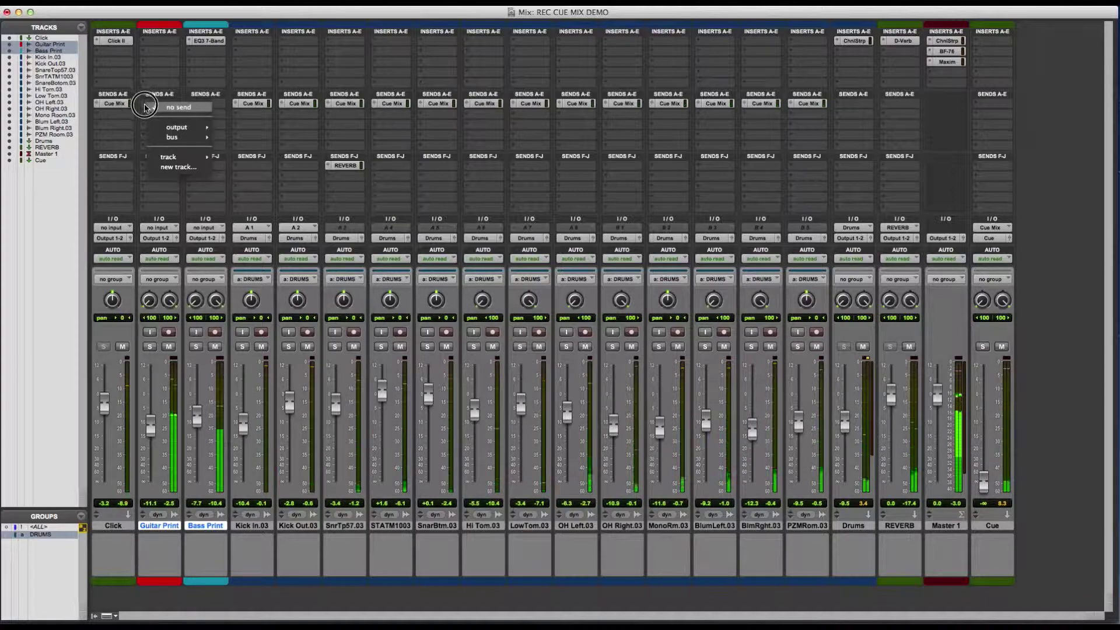
mouse_move(172, 138)
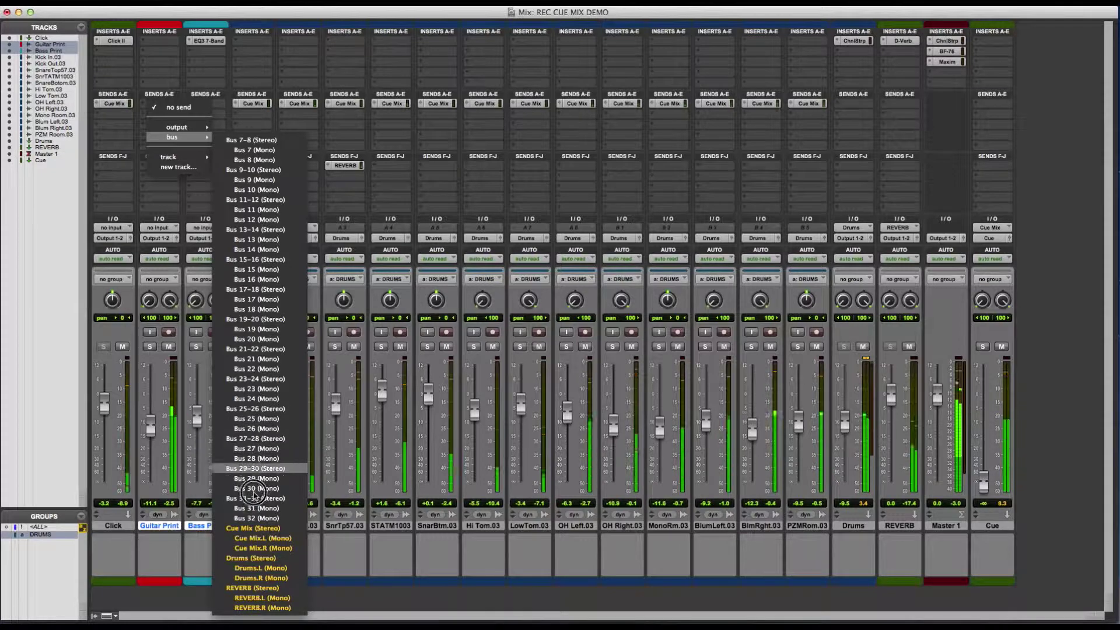
click(253, 528)
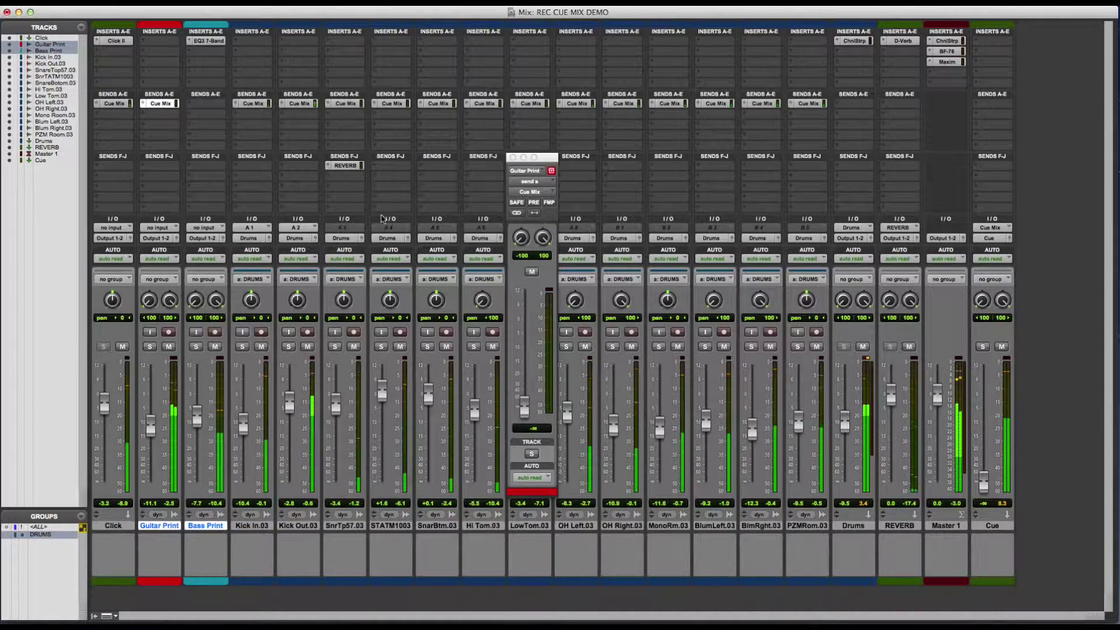
key(super+w)
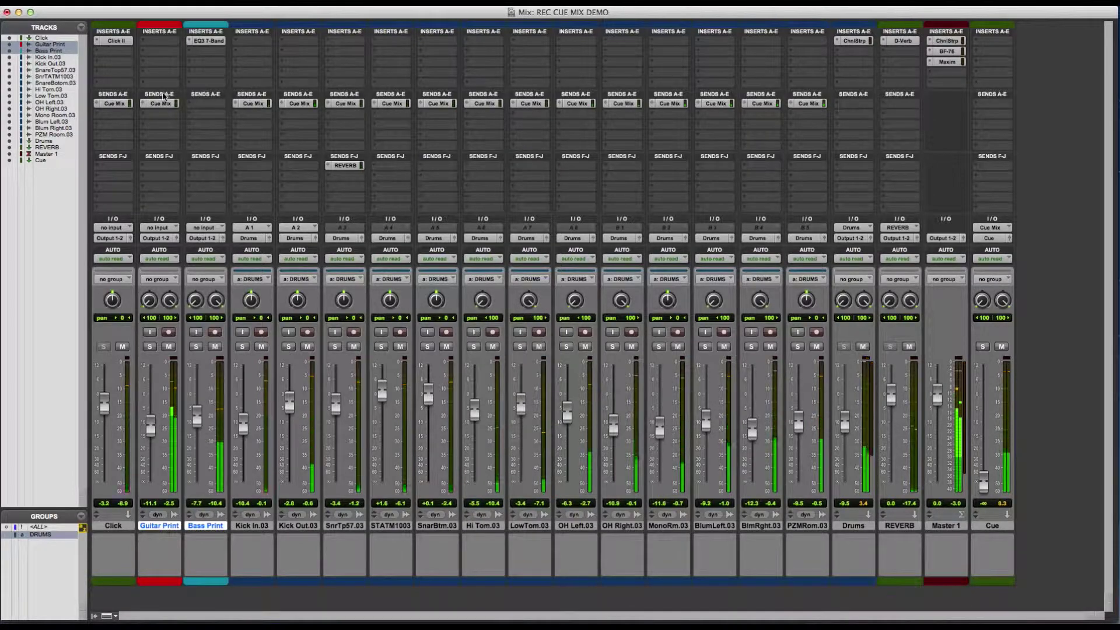
- Add a send from the Bass Print track to the Cue Mix (Stereo) bus at 0.0 dB
click(194, 107)
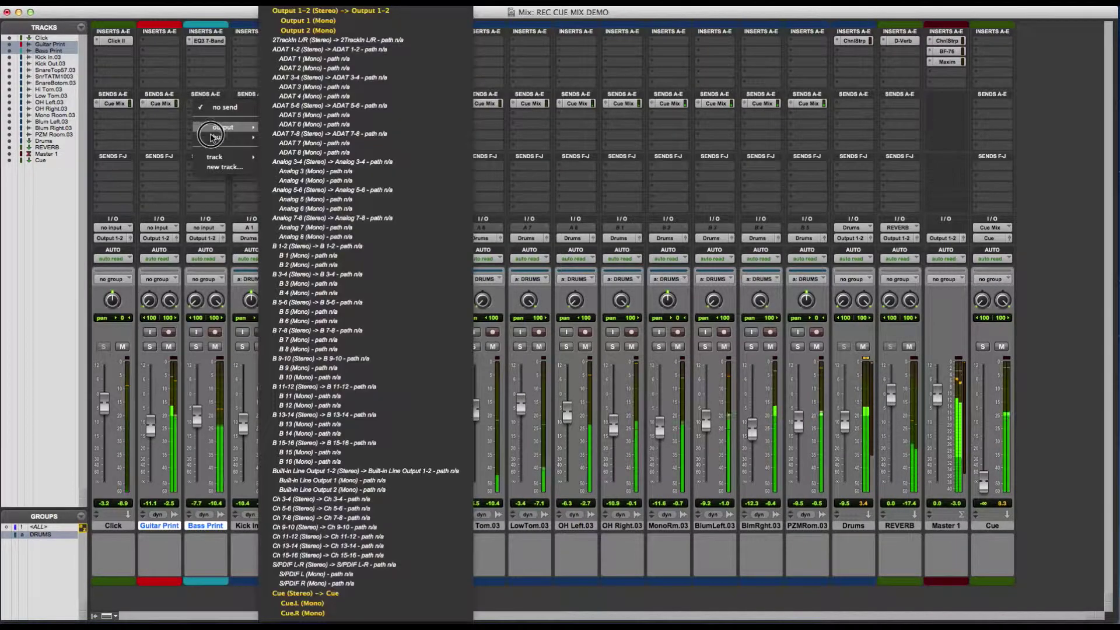
click(213, 137)
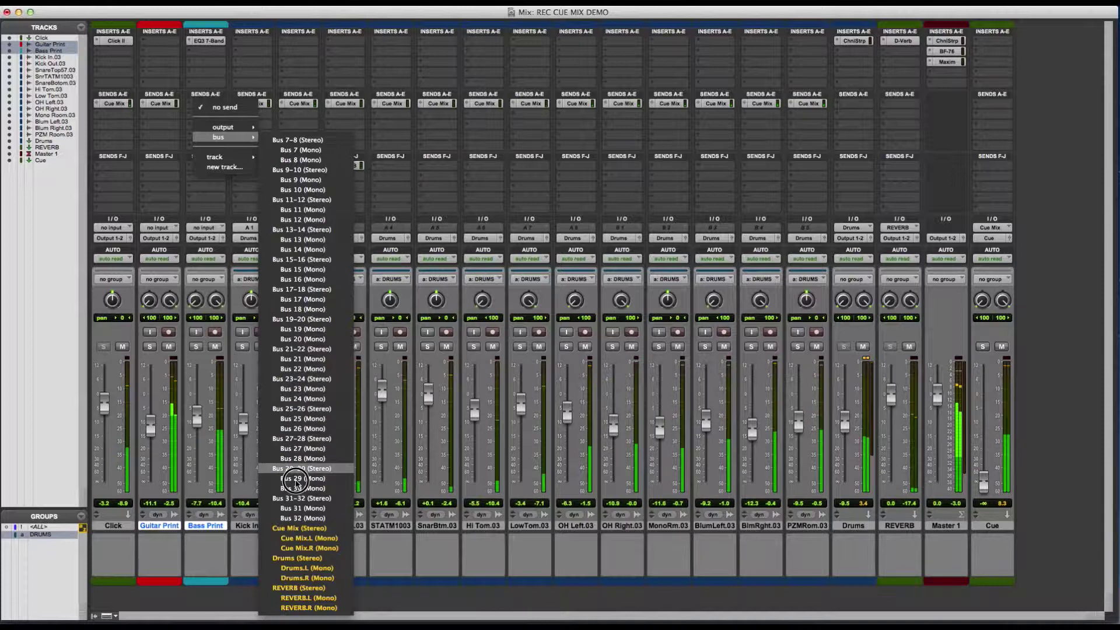
click(299, 527)
alt+click(523, 407)
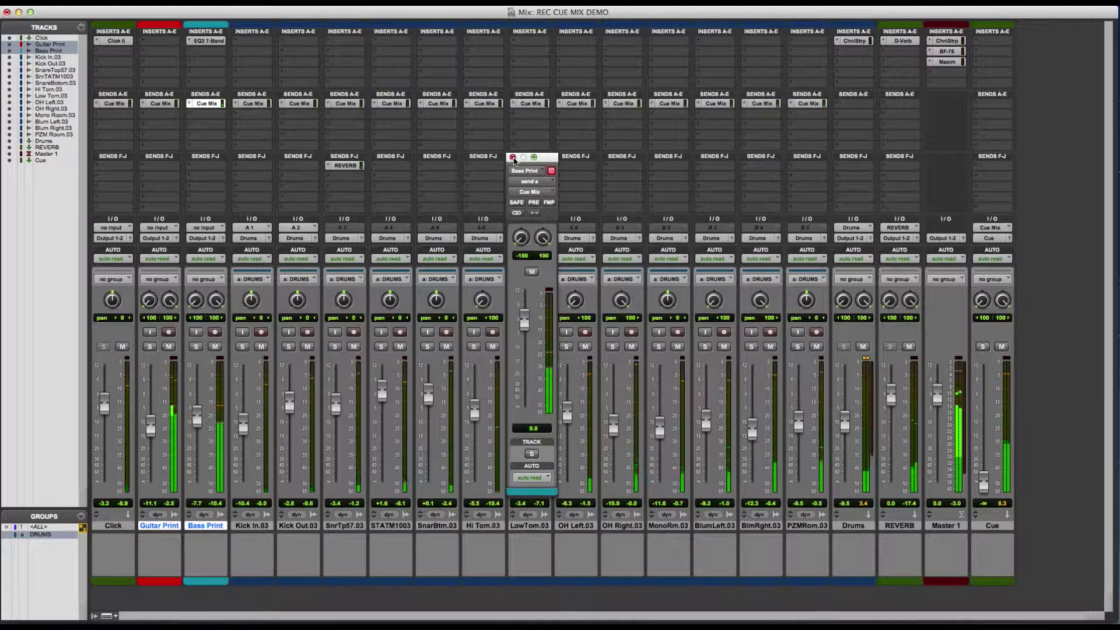
- Set the Guitar Print track's Cue Mix send to 0.0 dB and make it pre-fader
click(524, 171)
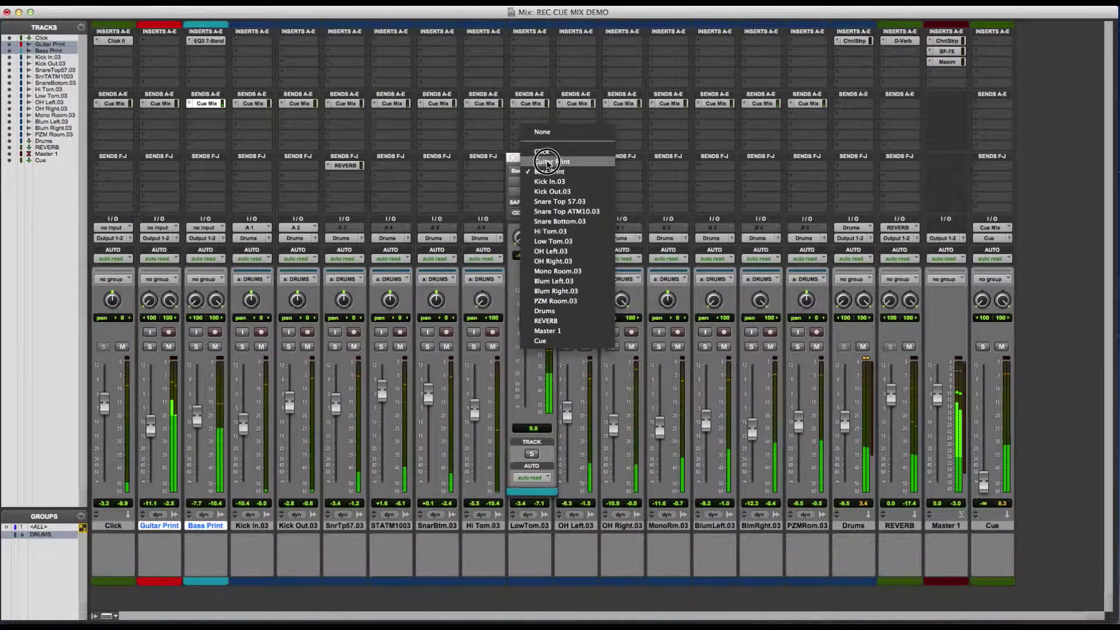
click(547, 162)
alt+click(524, 408)
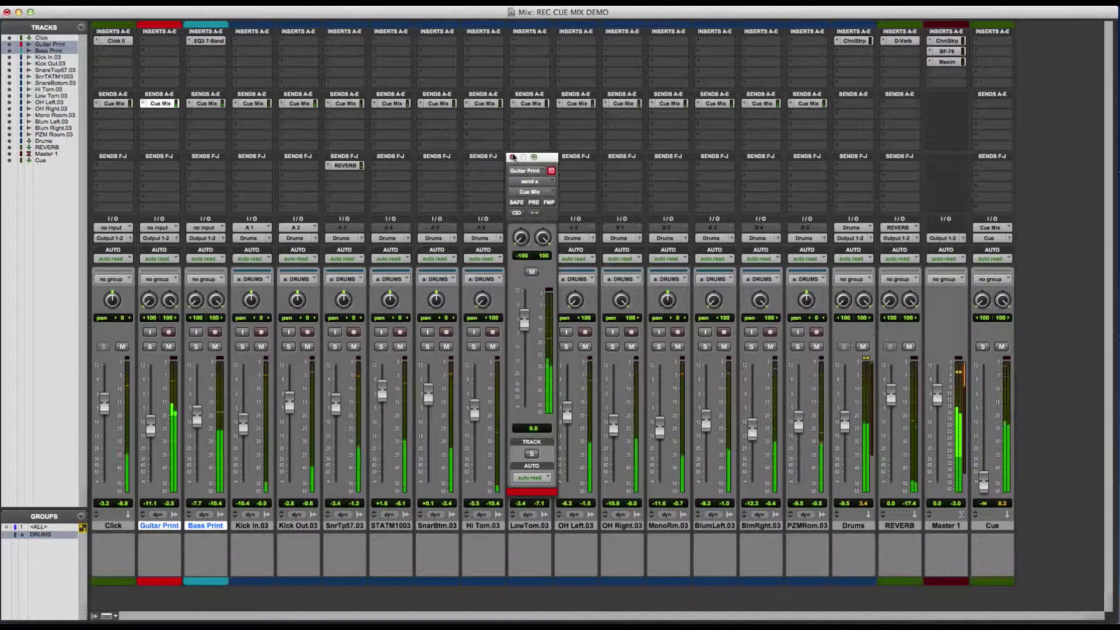
click(535, 201)
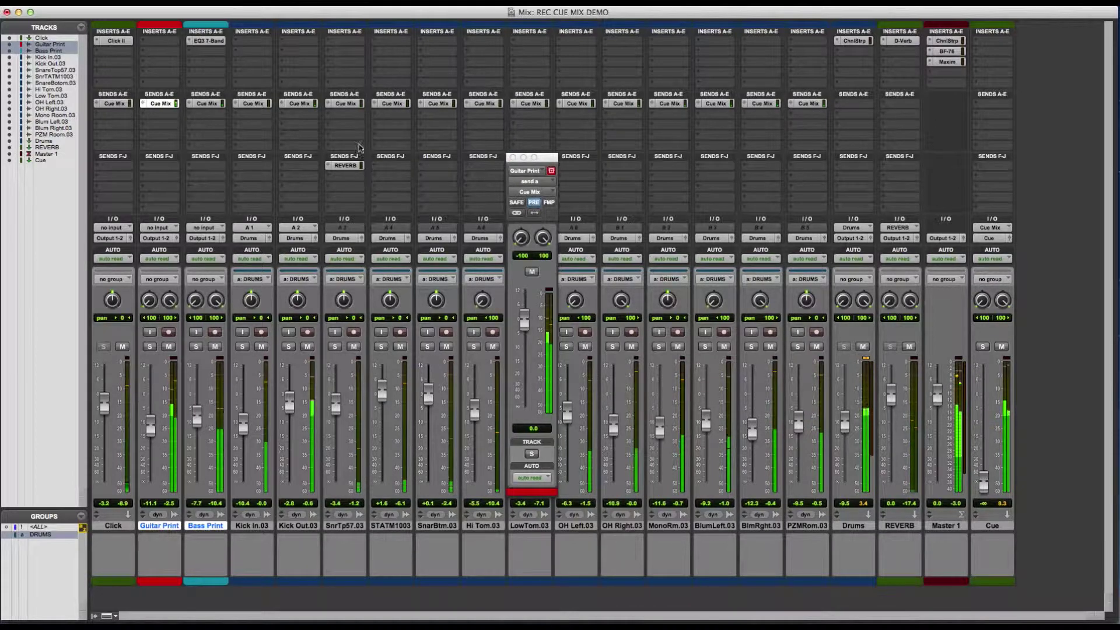
click(513, 157)
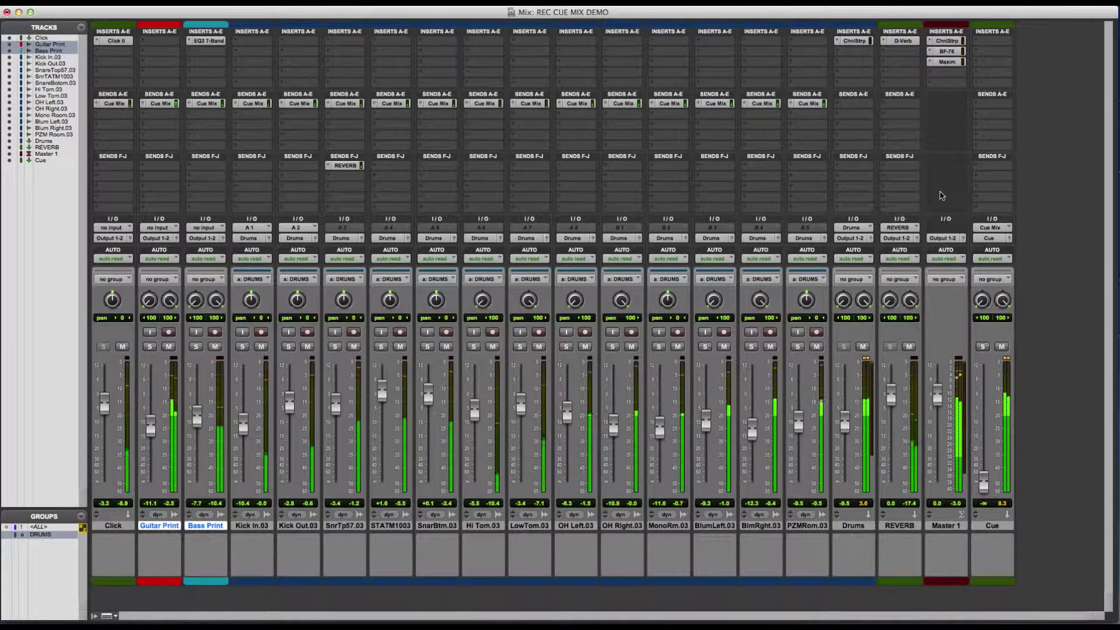
- Add a send from the REVERB track to the Cue Mix (Stereo) bus at about +1.3 dB
click(886, 105)
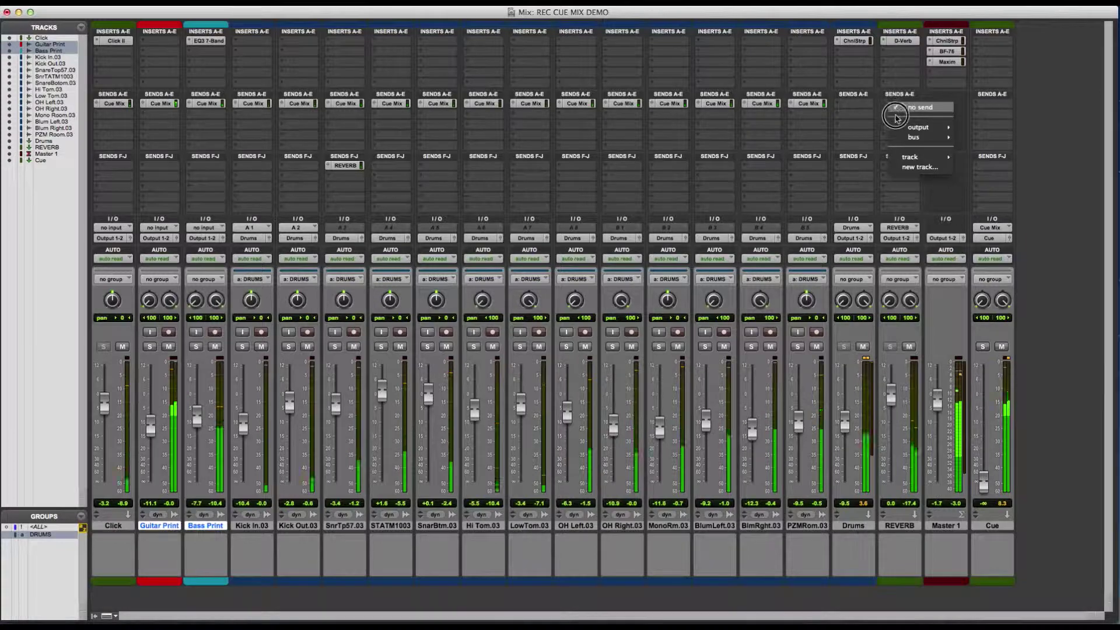
mouse_move(908, 137)
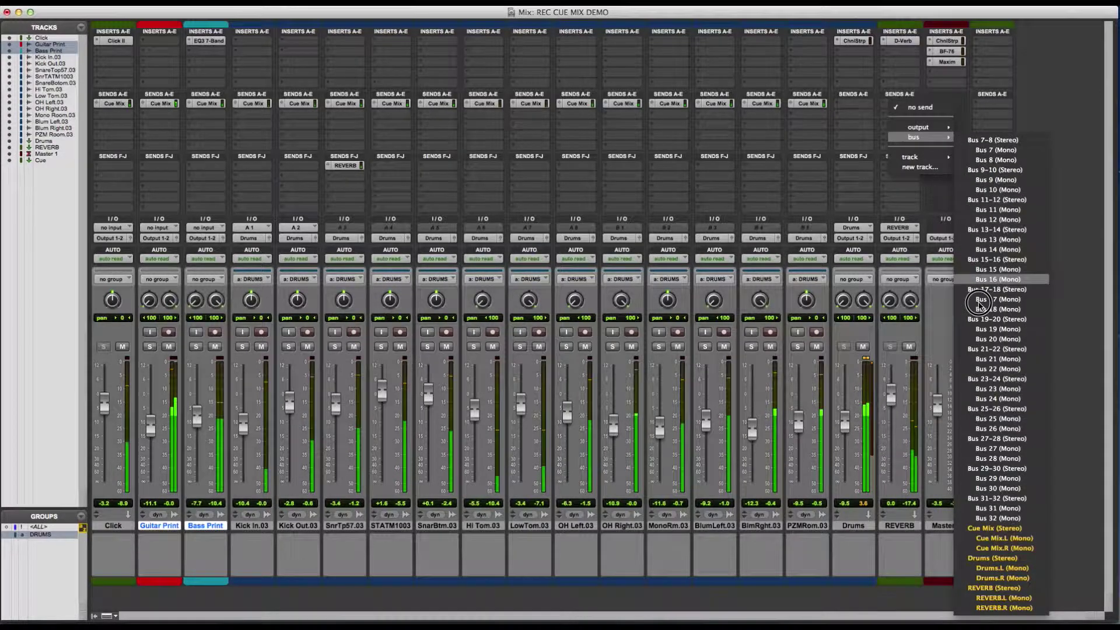
click(982, 528)
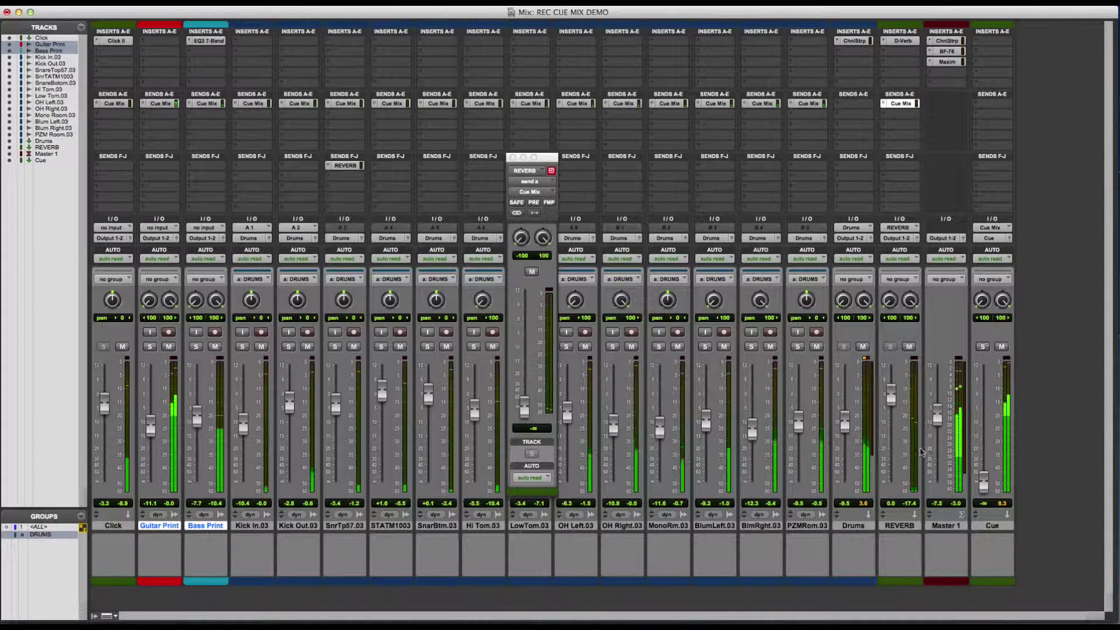
drag(528, 412, 529, 321)
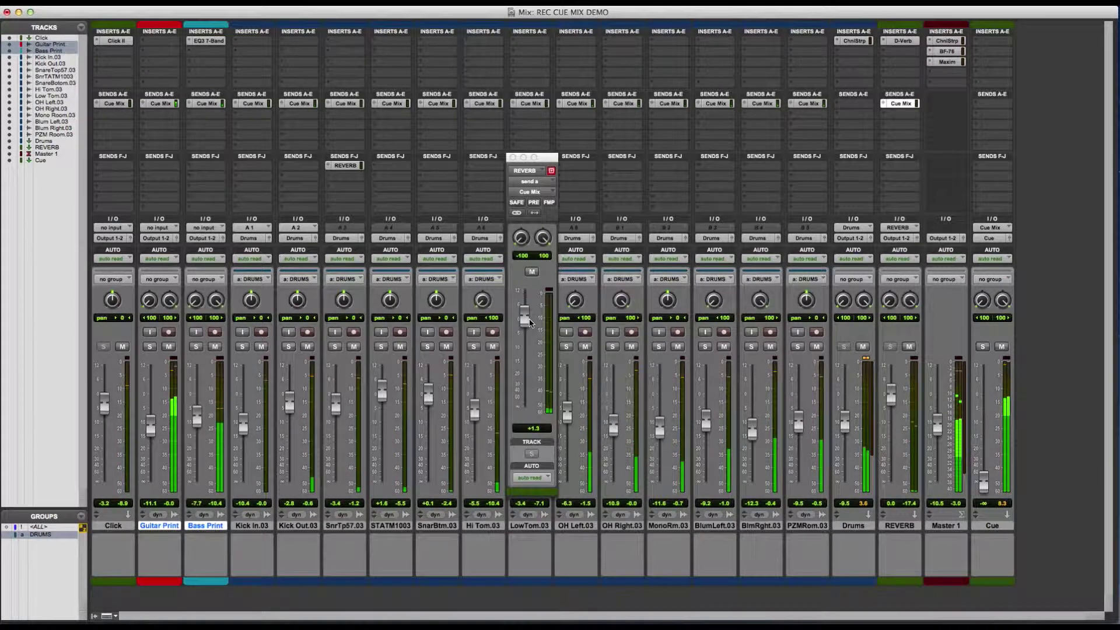
click(512, 157)
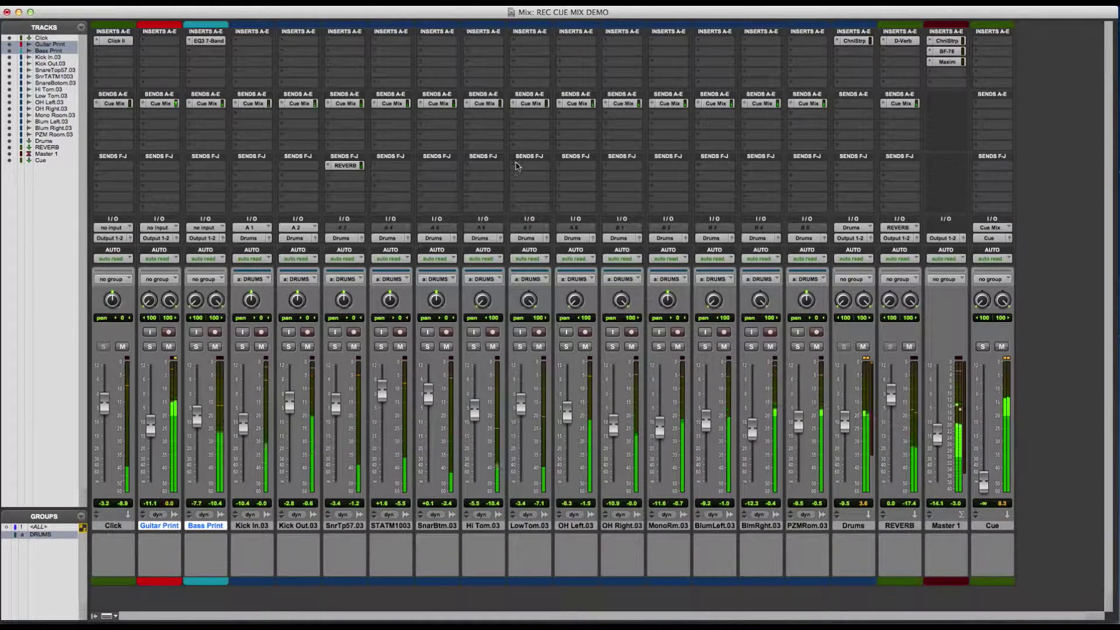